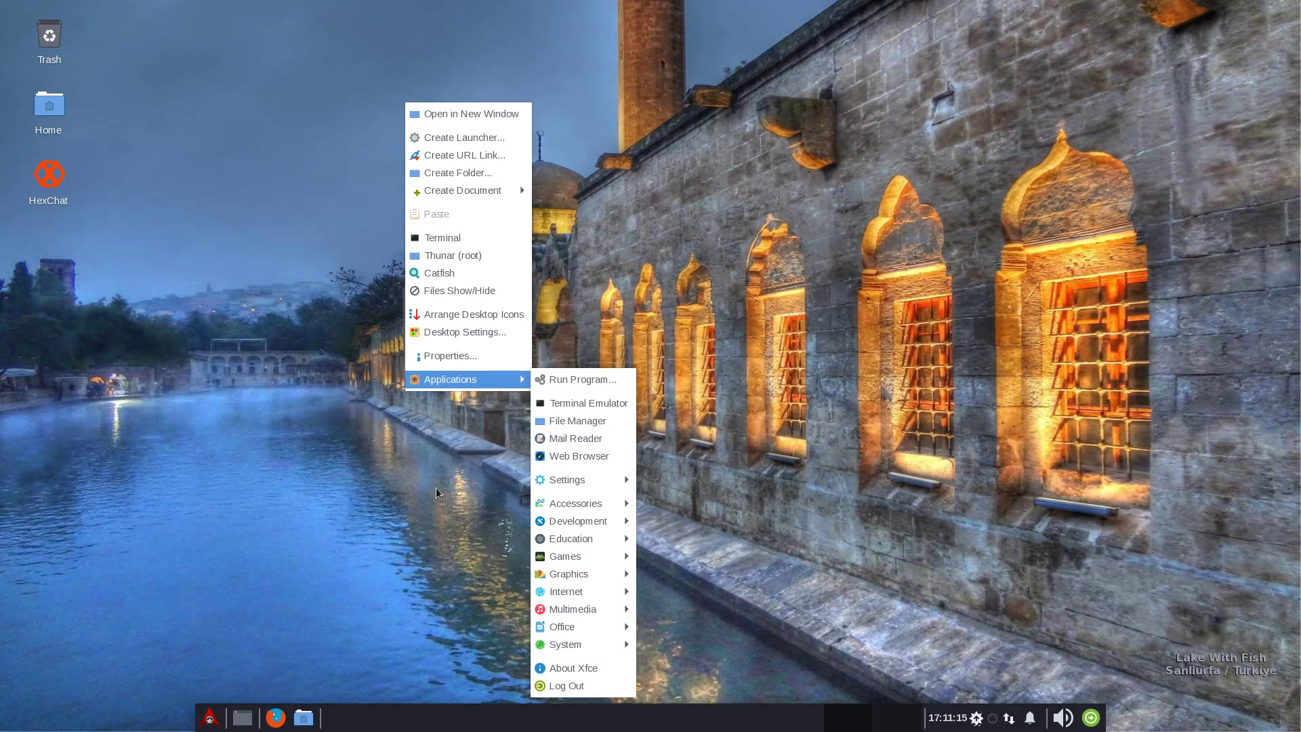
Dismiss the open menu and launch Htop by searching 'ht' in the Whisker menu
mouse_move(590, 645)
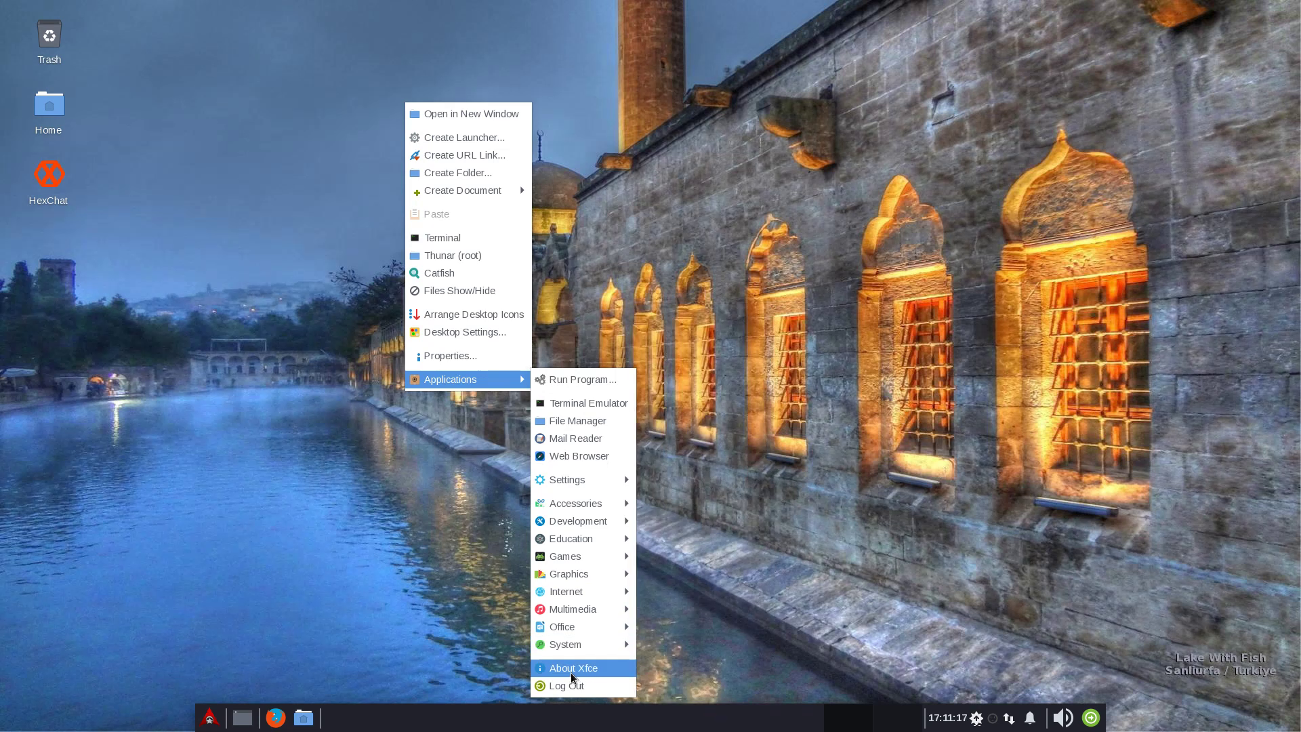
left_click(342, 400)
left_click(208, 720)
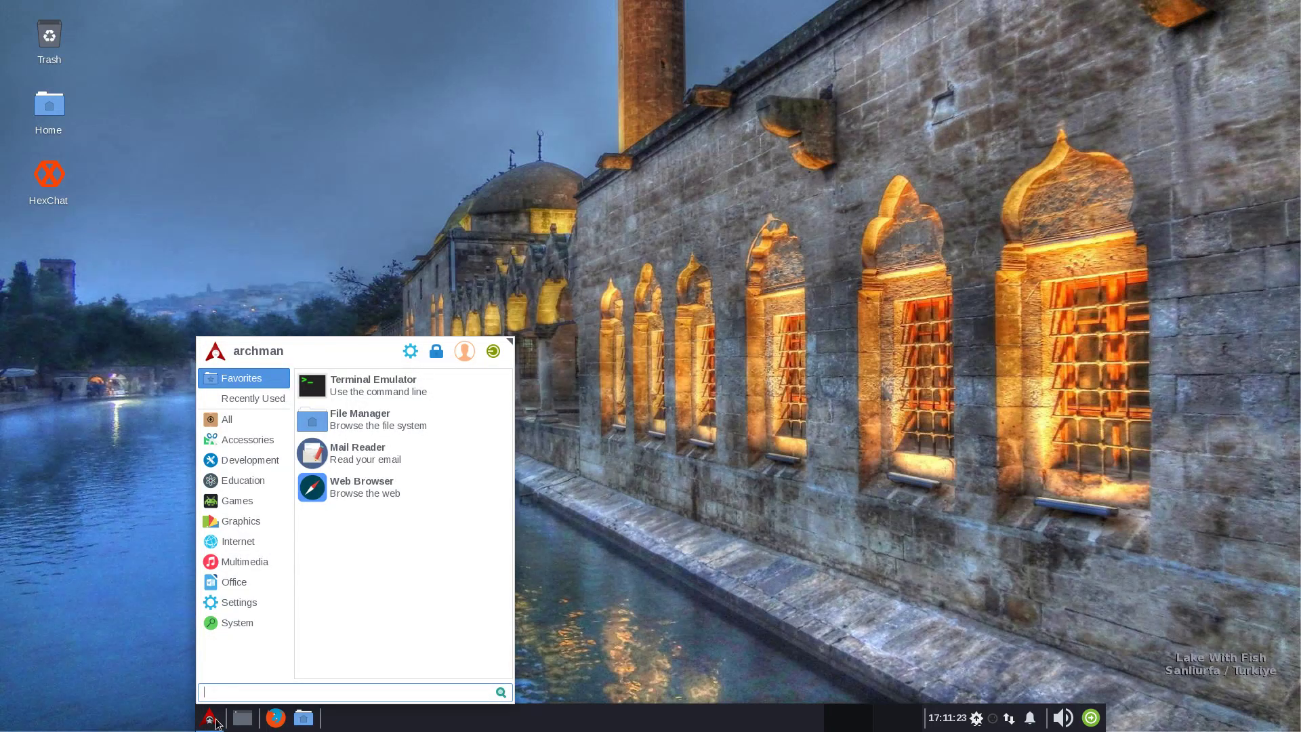
type("ht")
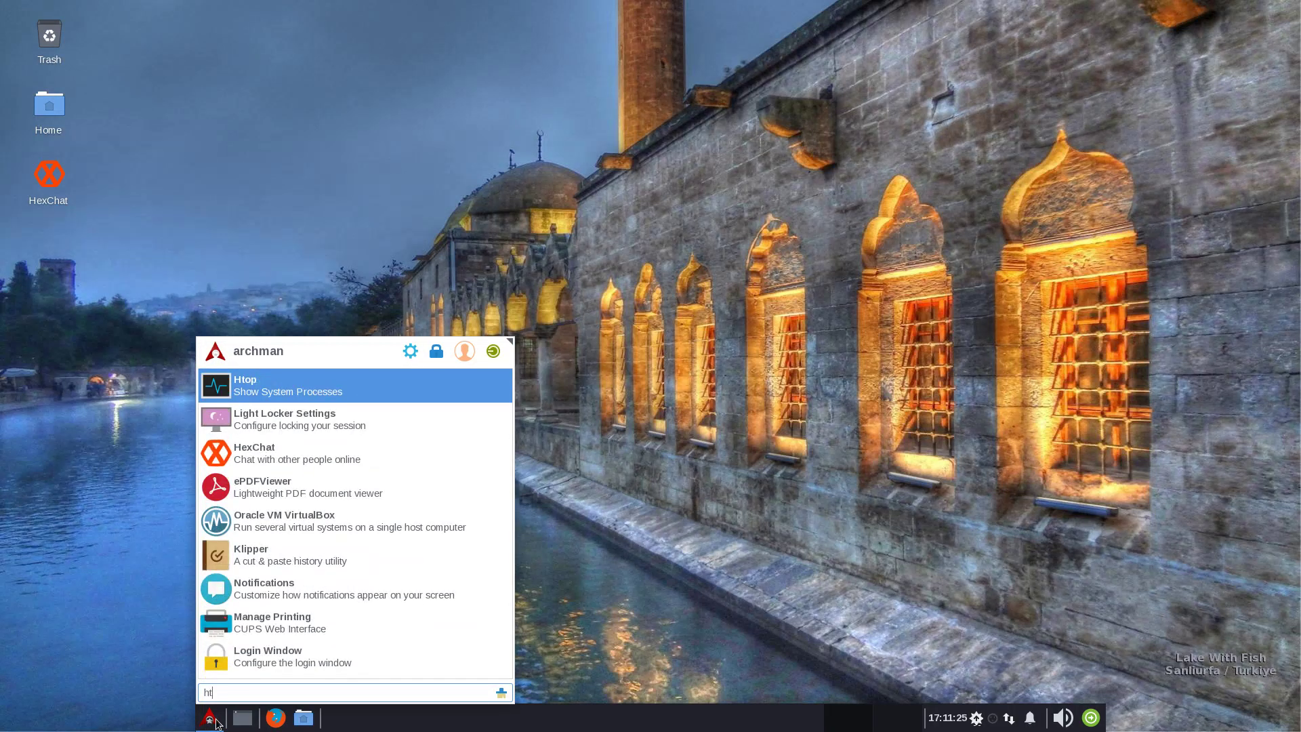
key("Return")
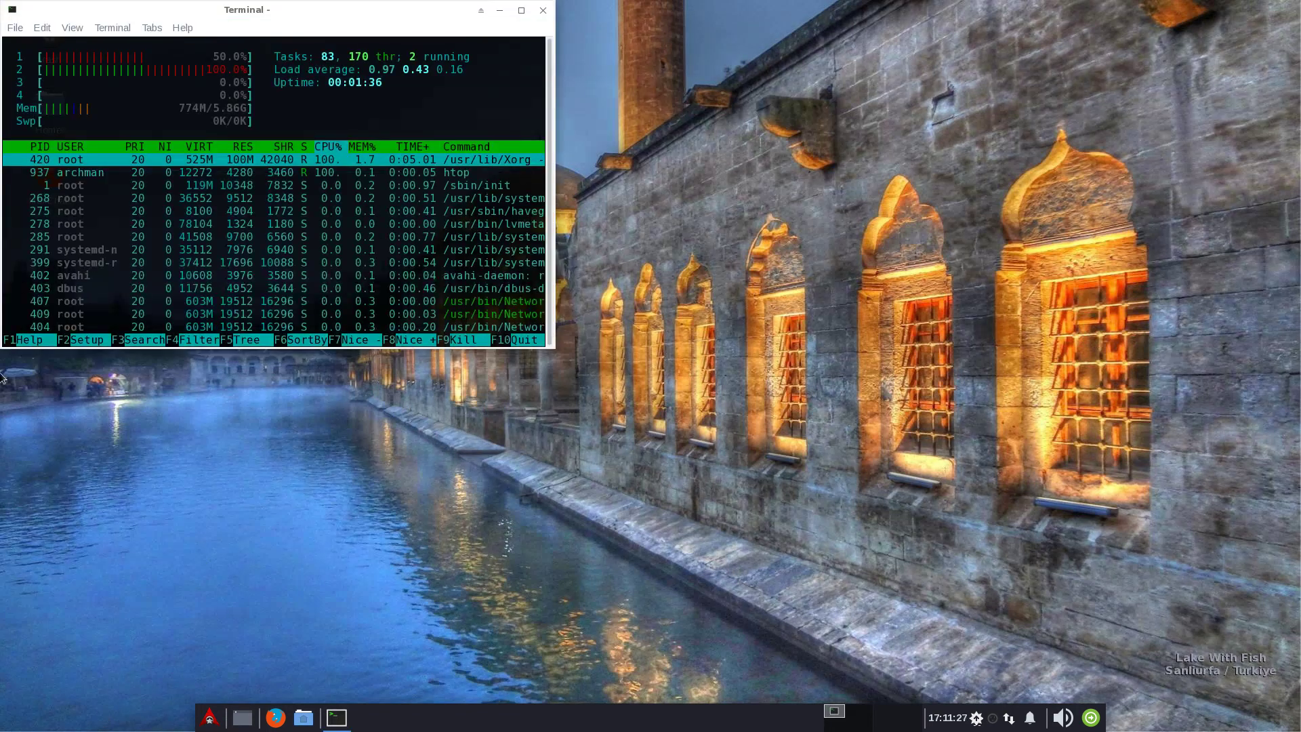
Move the htop terminal window to the screen centre and close it
left_click_drag(218, 8, 543, 213)
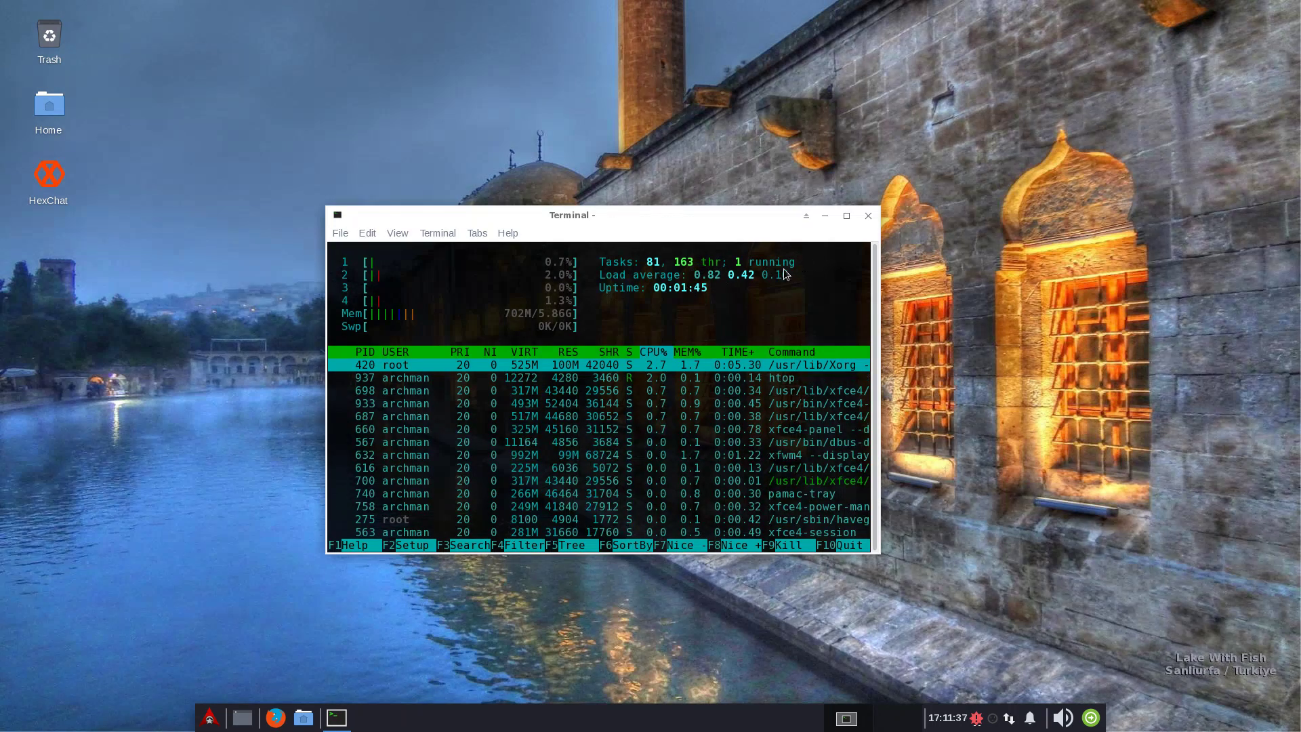
left_click(867, 218)
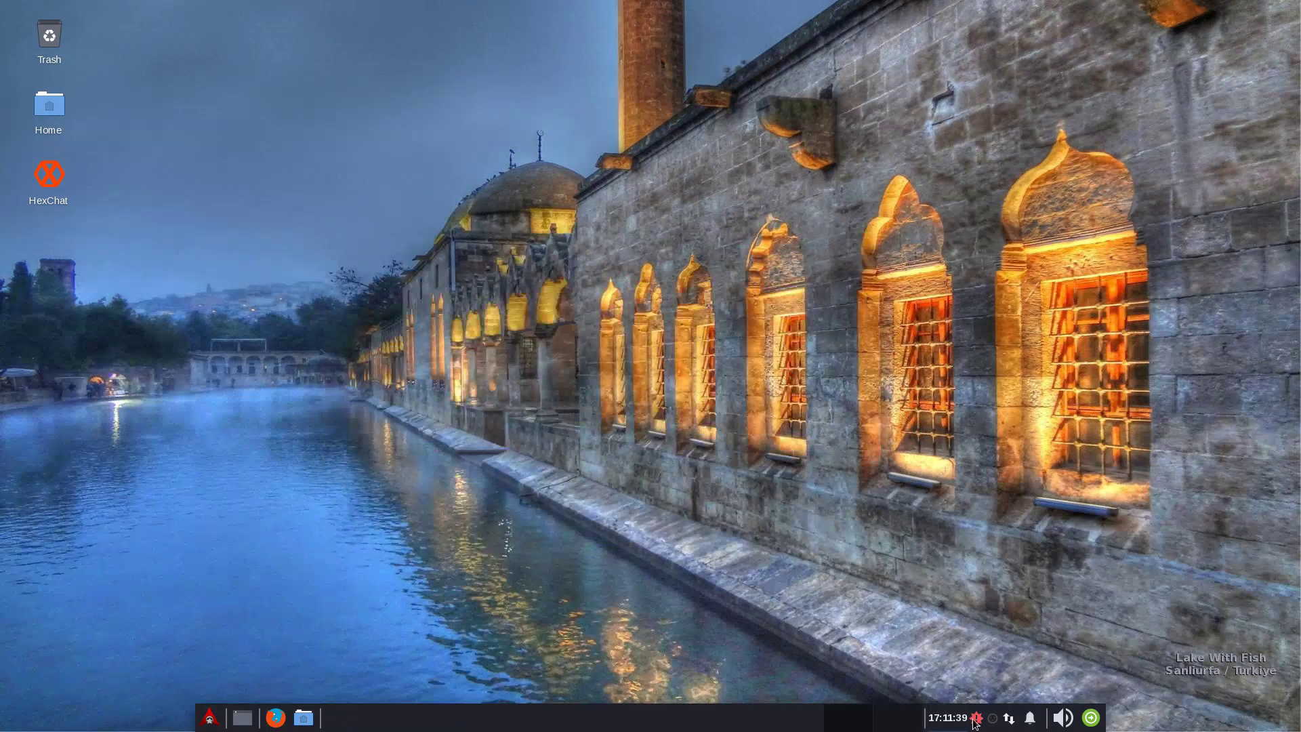
mouse_move(977, 724)
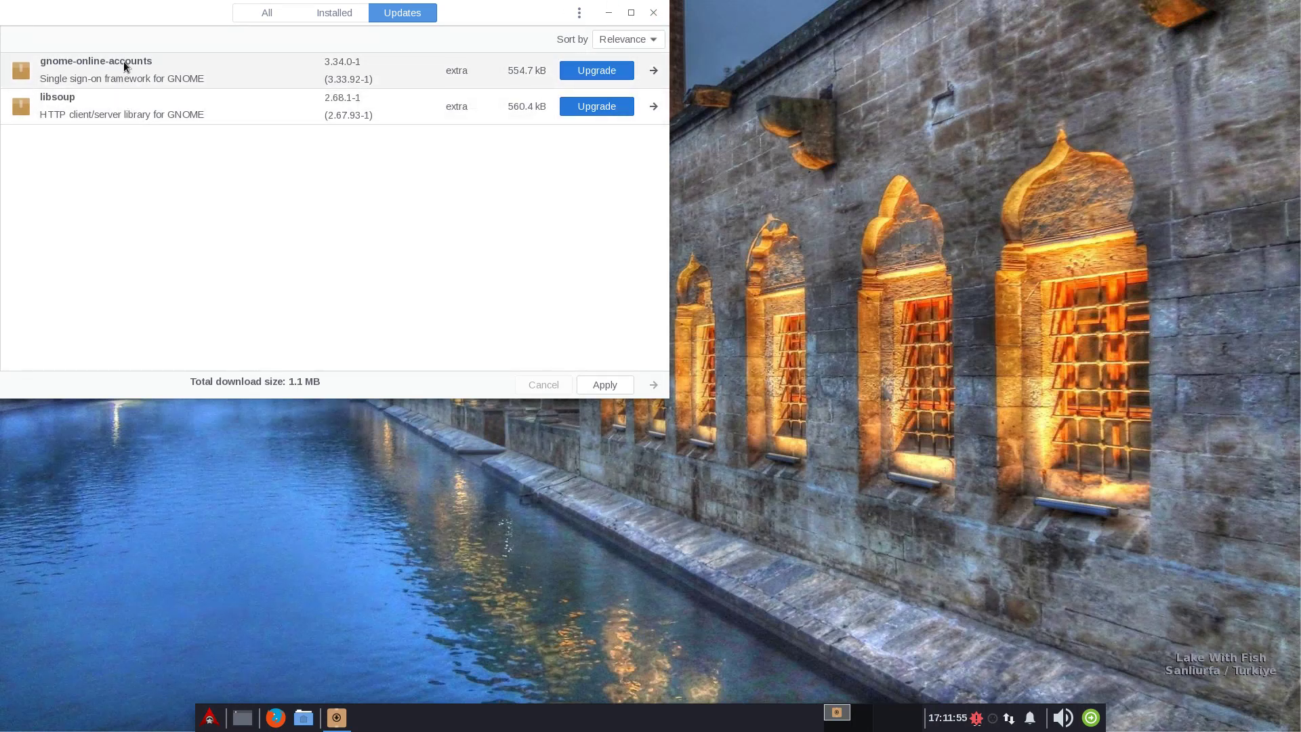
left_click(654, 12)
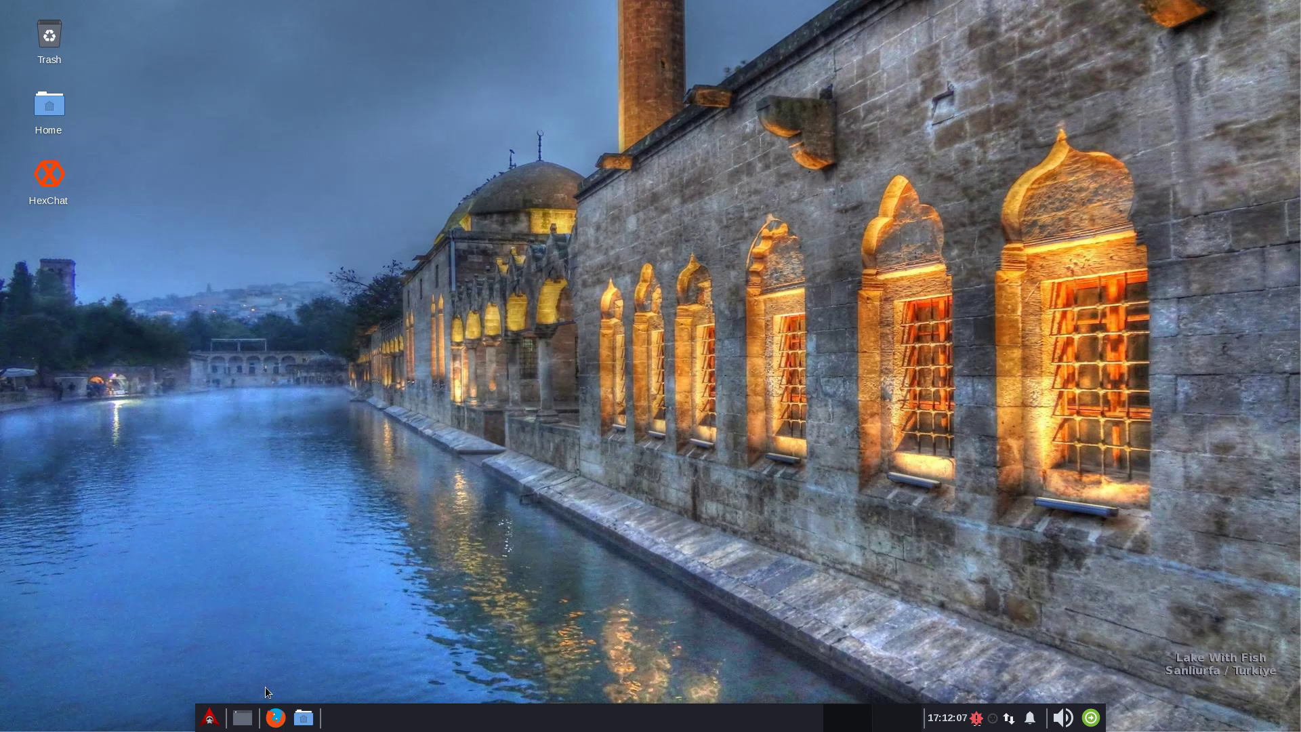
left_click(210, 717)
type("pam")
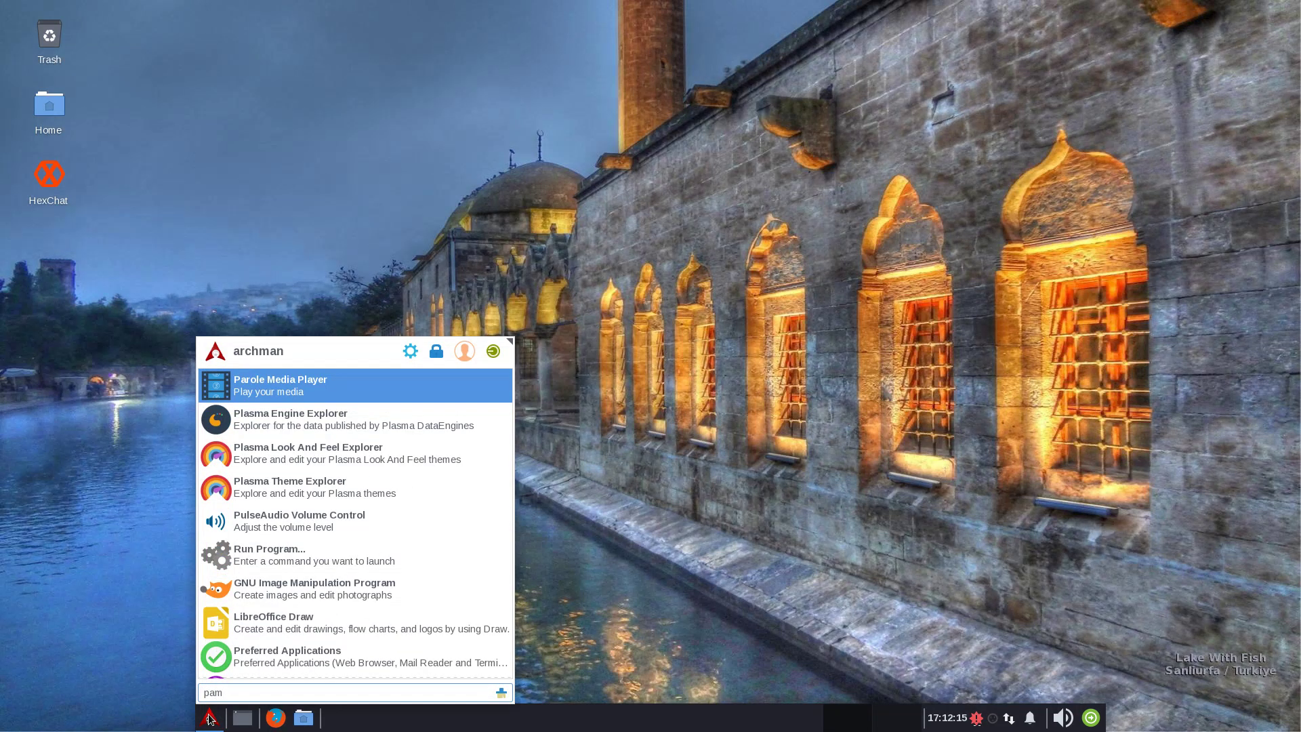
type("ac")
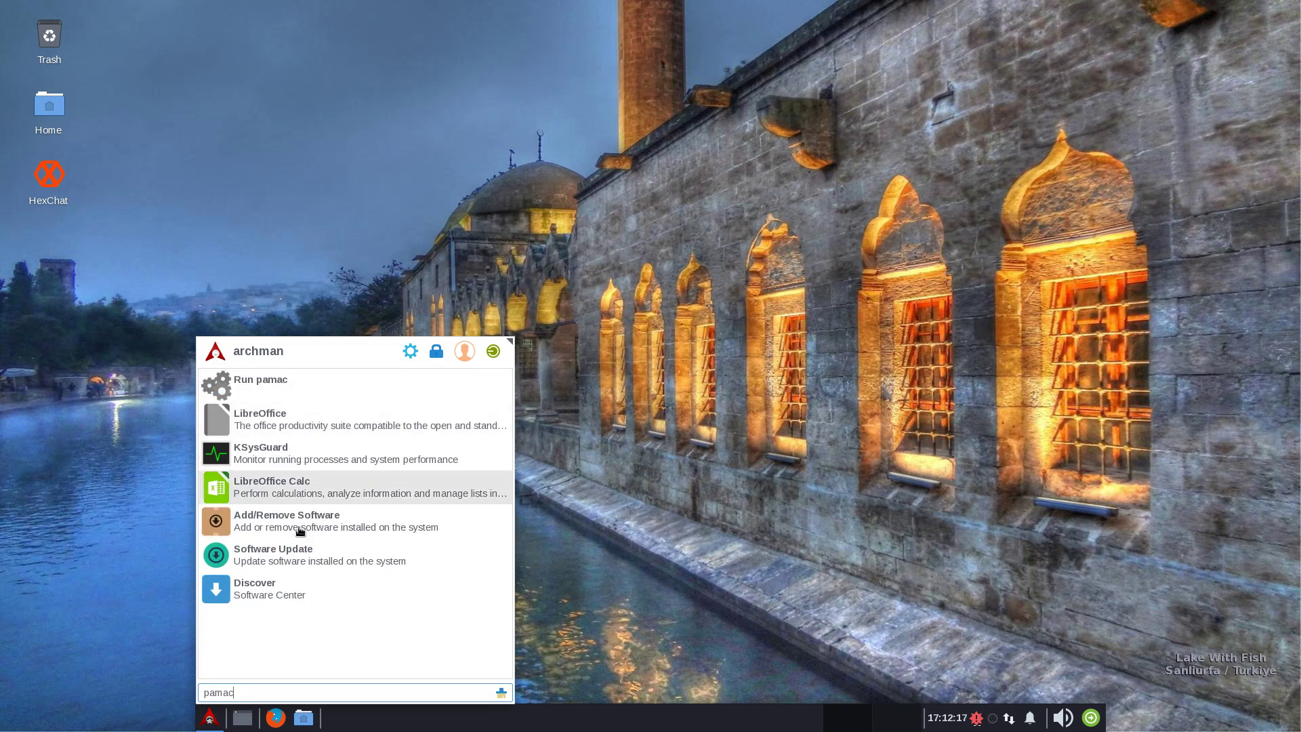
left_click(278, 516)
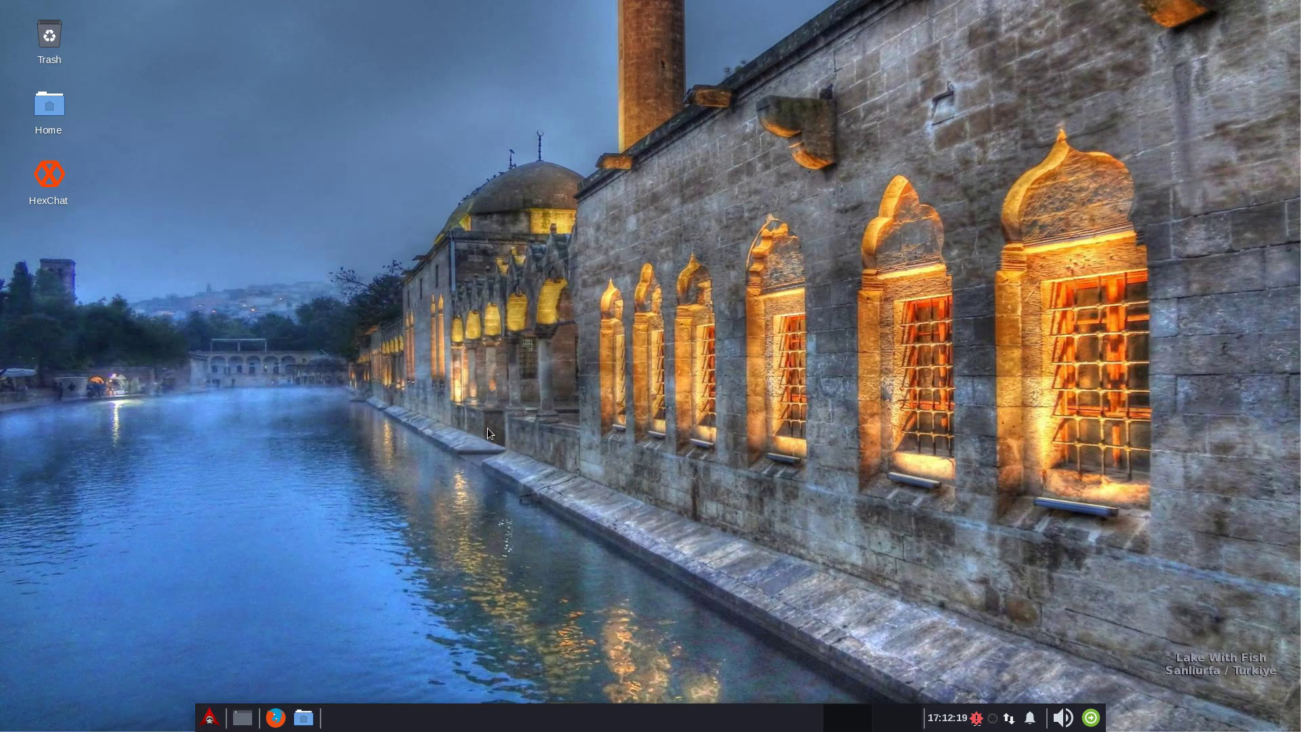
left_click(24, 73)
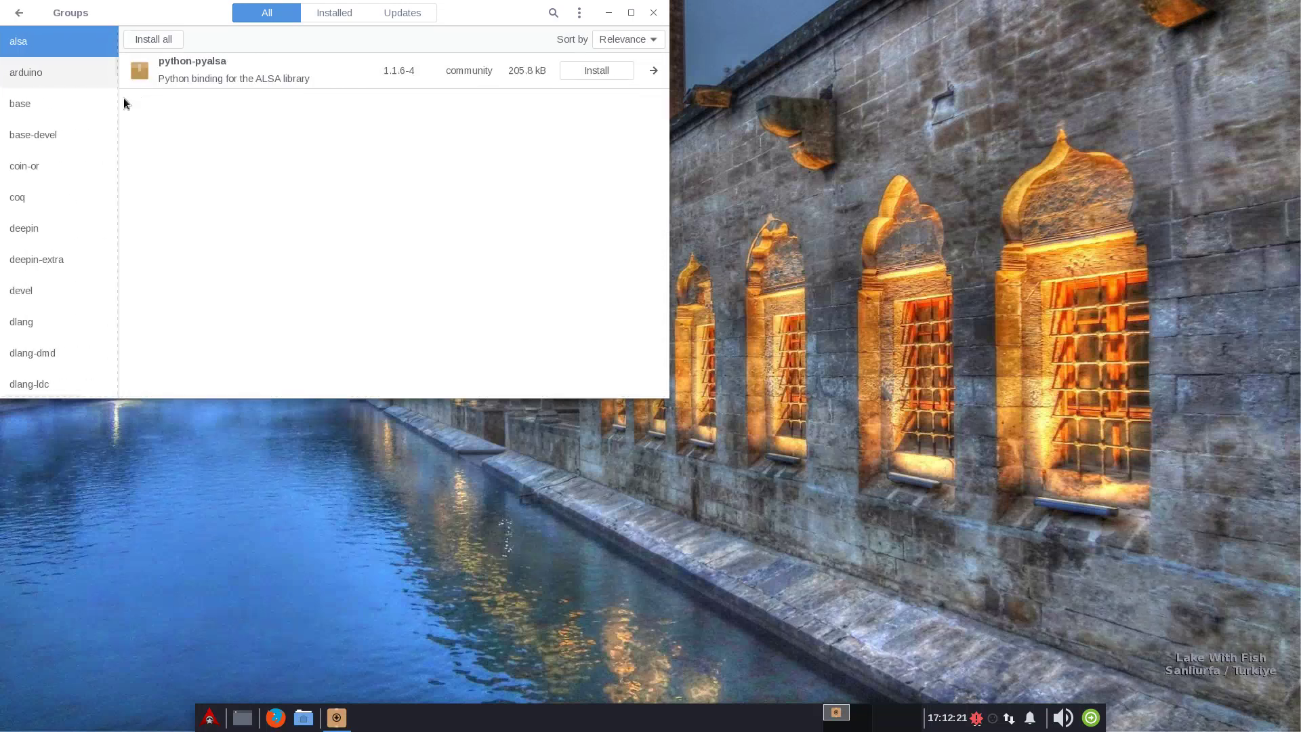
left_click(32, 229)
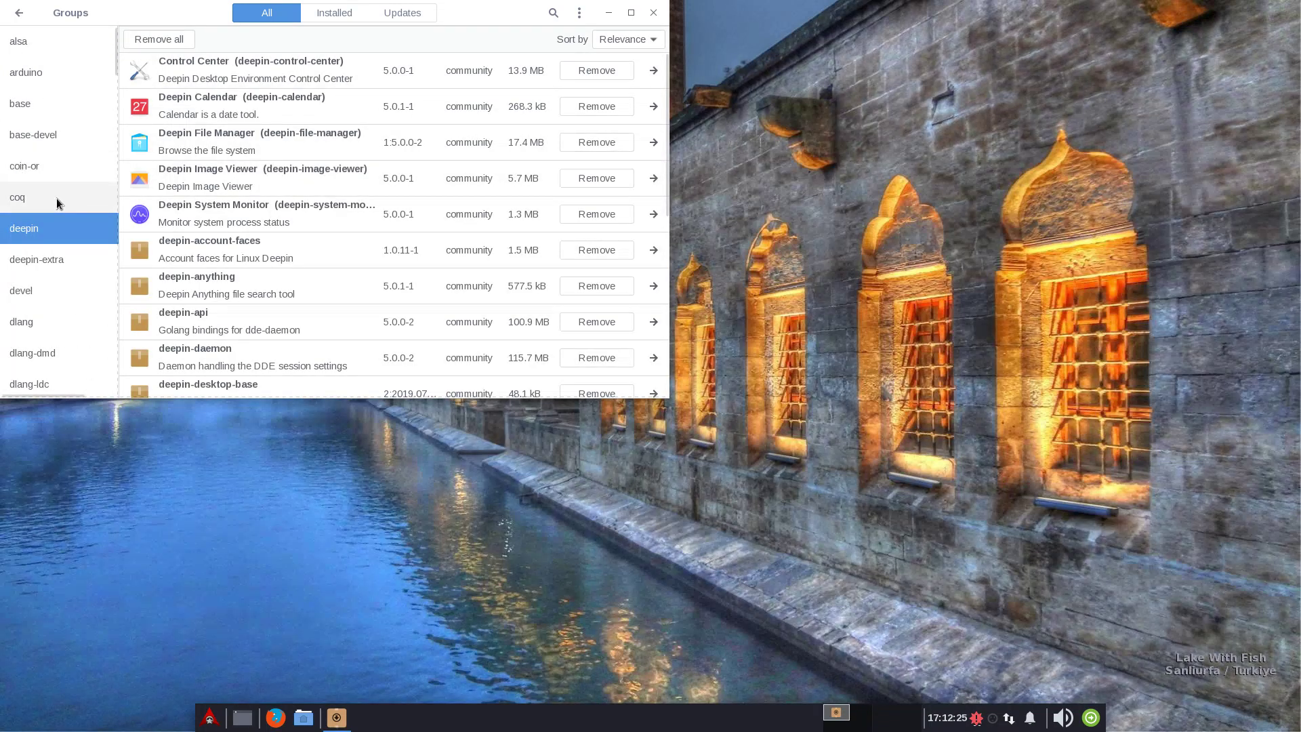
scroll(55, 217, "down", 1)
scroll(56, 244, "down", 10)
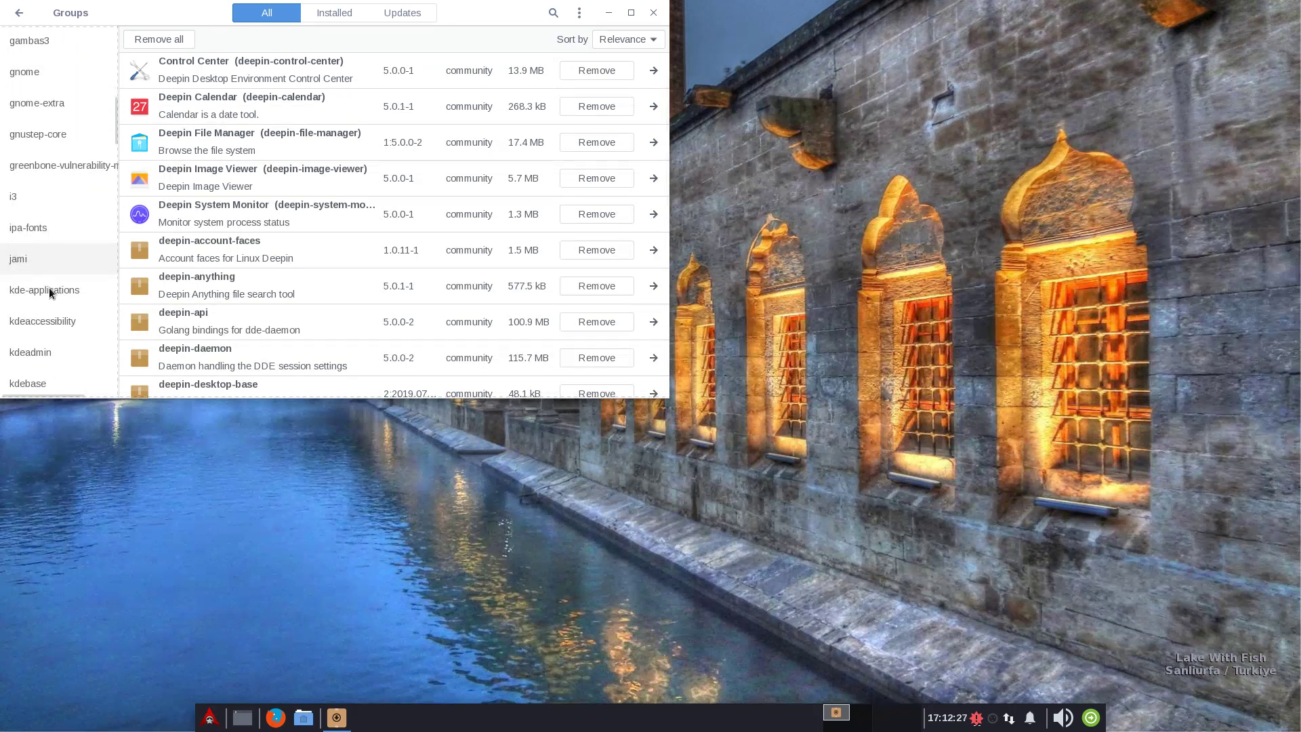
scroll(60, 333, "down", 18)
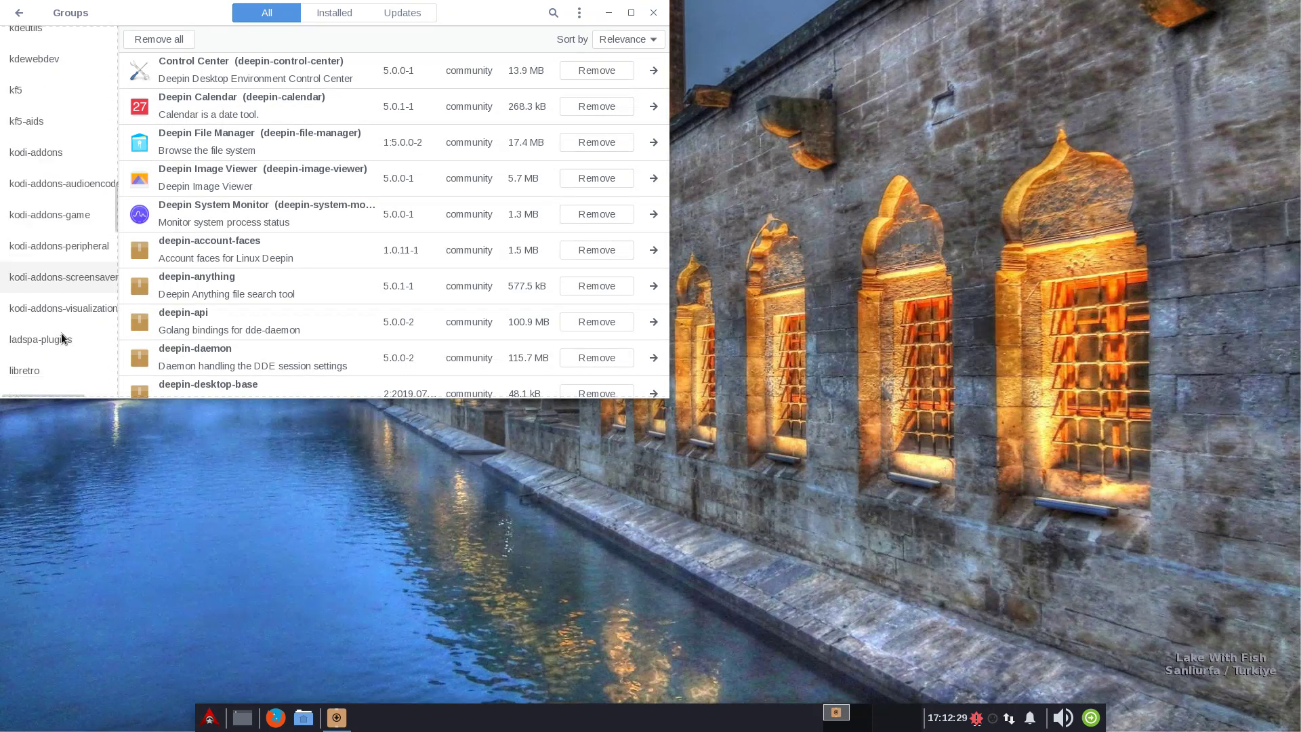
scroll(63, 315, "down", 4)
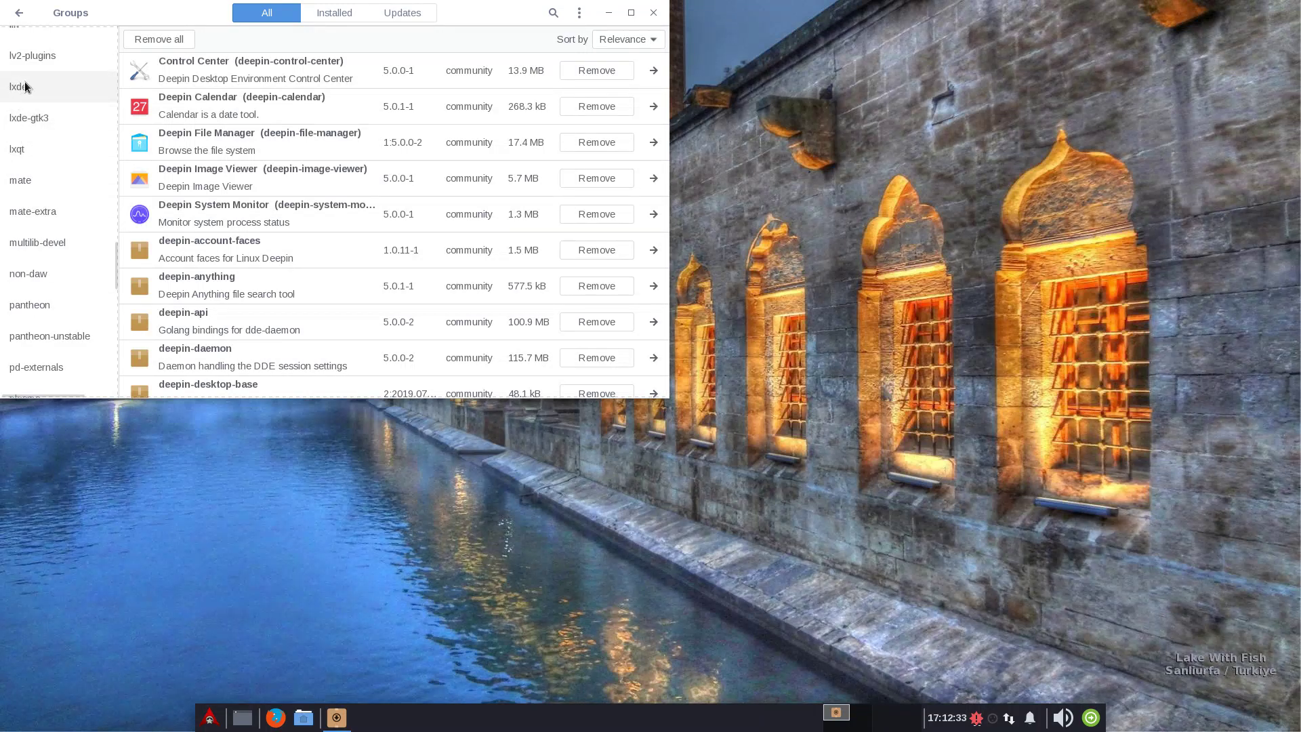
scroll(79, 290, "down", 4)
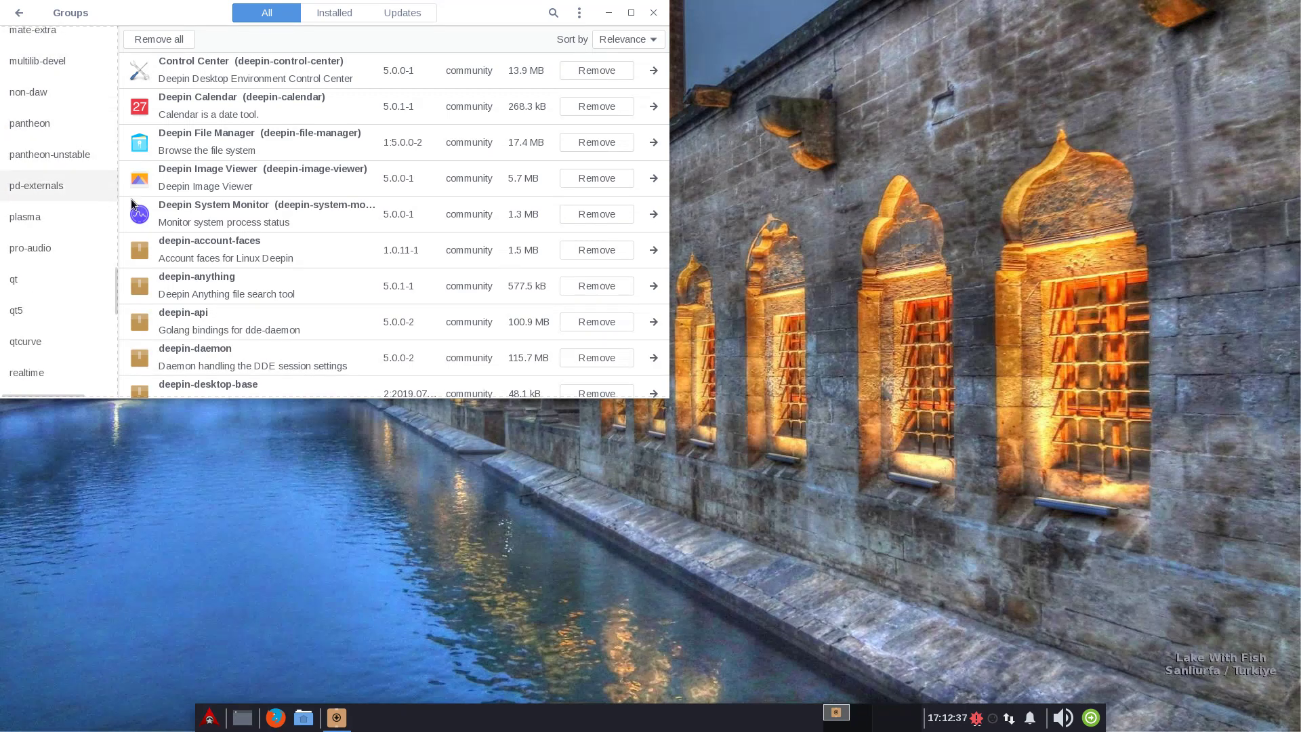
scroll(67, 193, "down", 6)
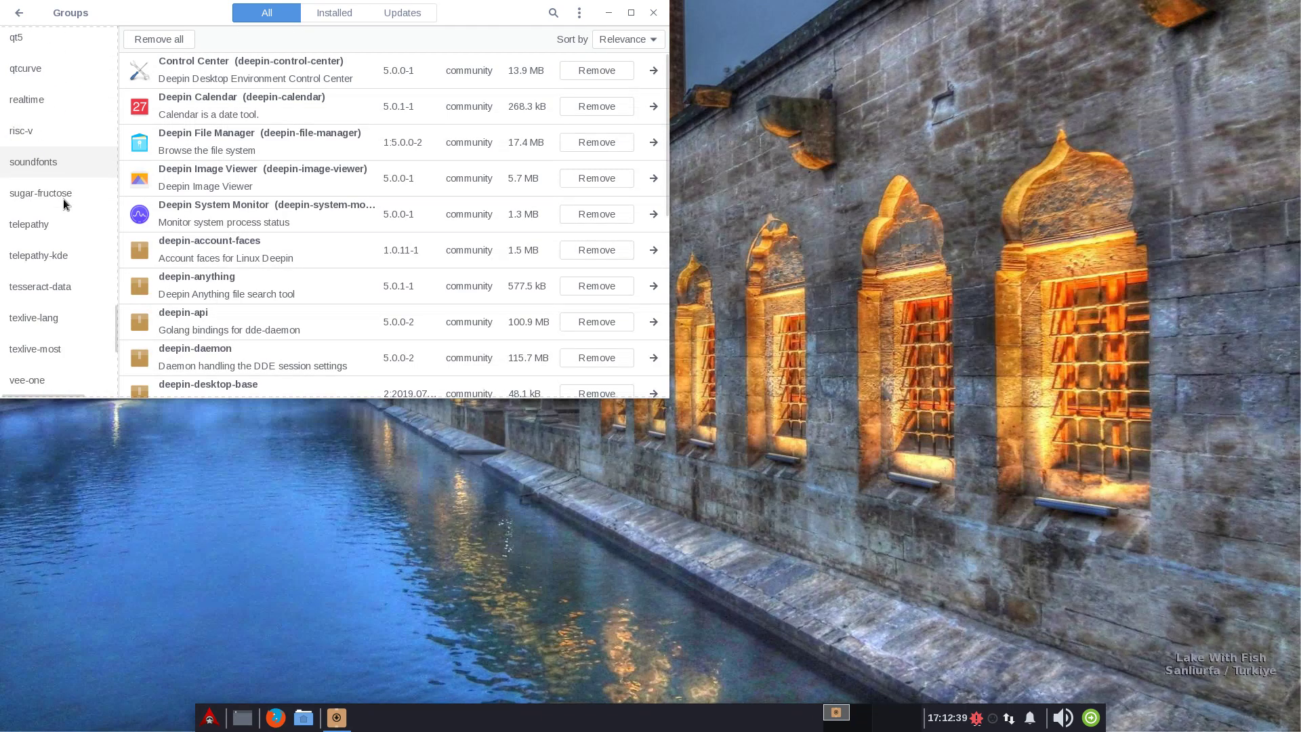
scroll(308, 214, "down", 5)
scroll(379, 136, "up", 5)
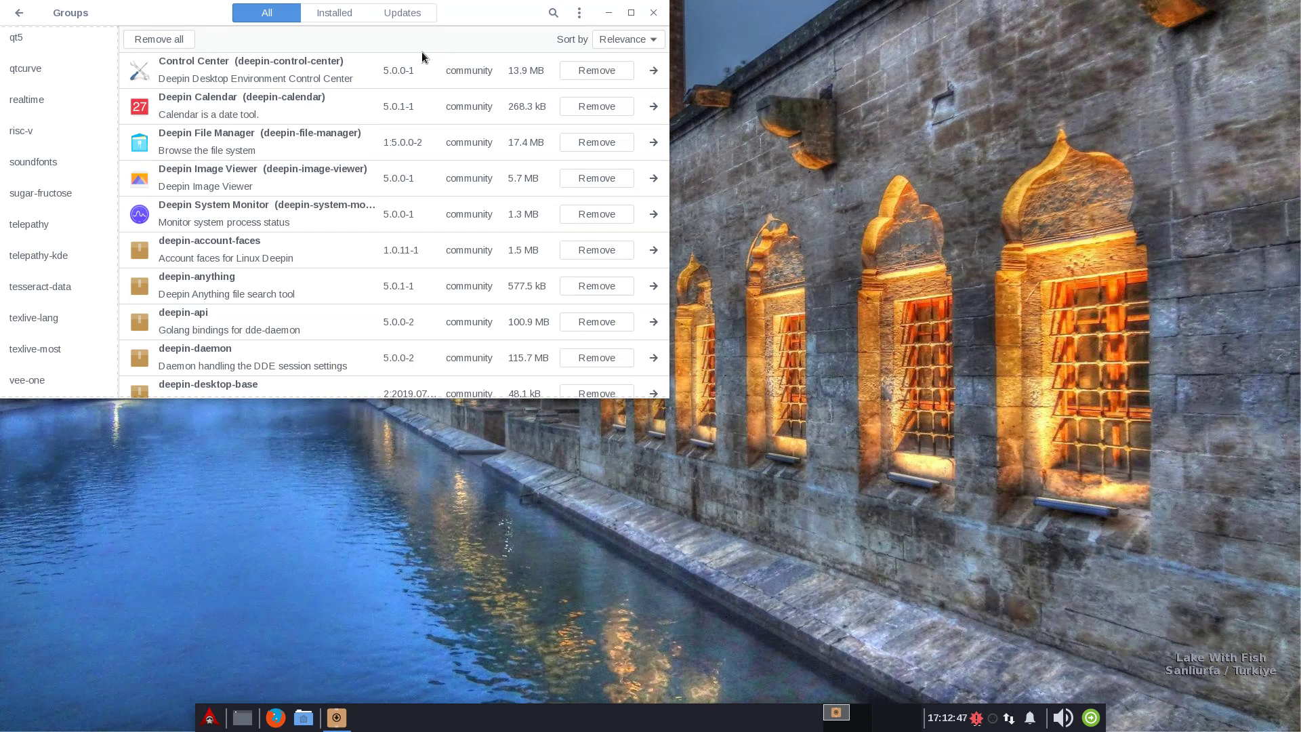
left_click(653, 12)
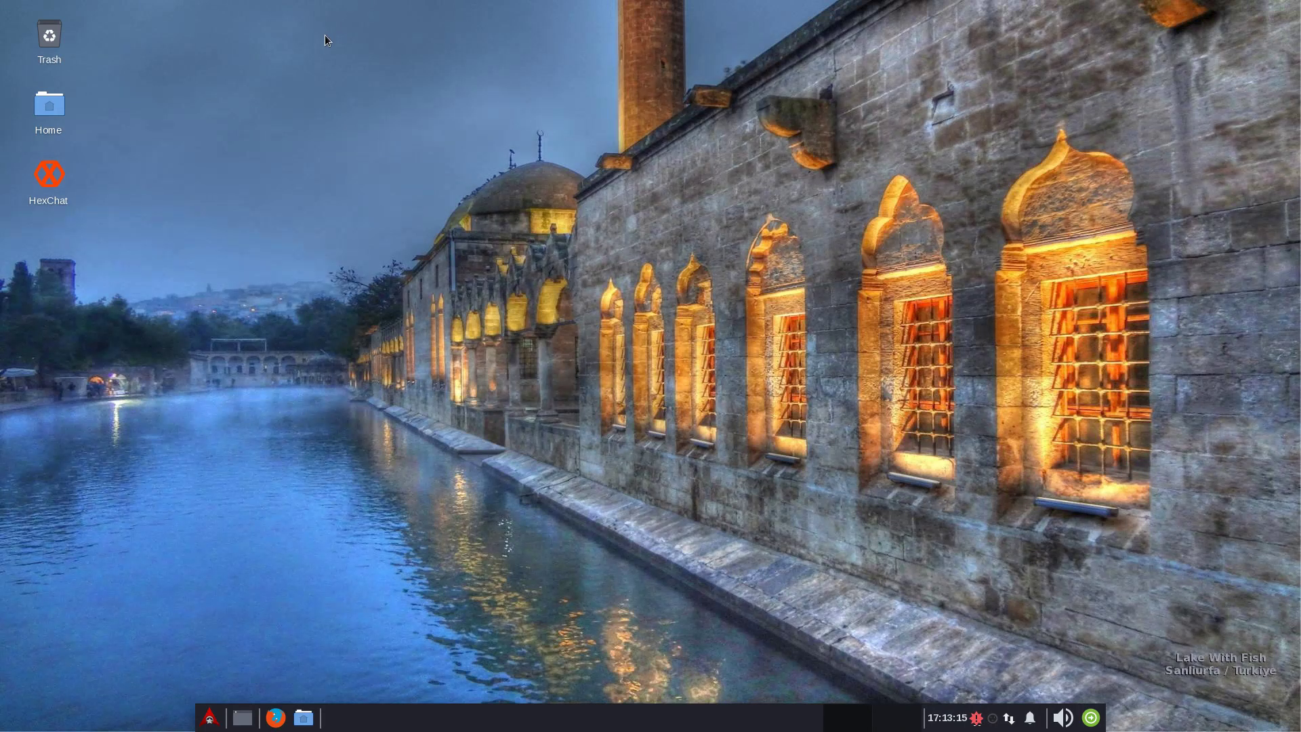
left_click(211, 717)
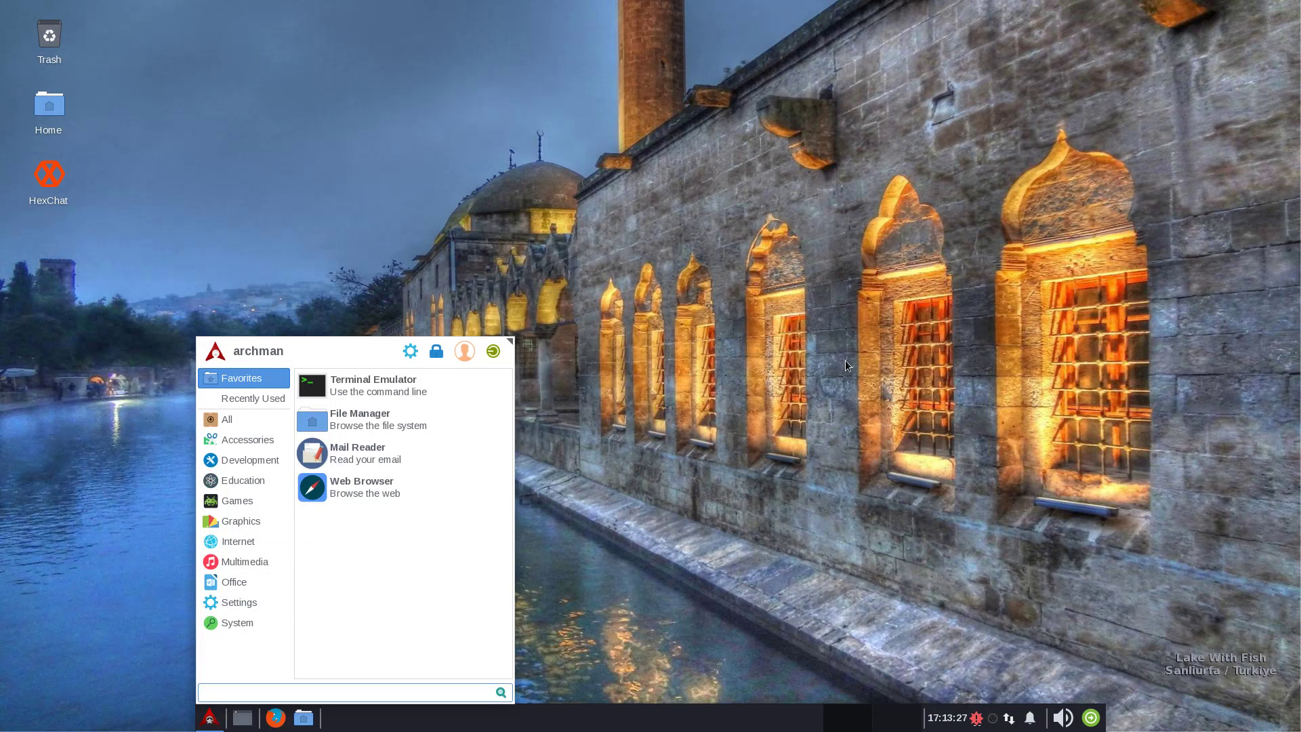
left_click(627, 410)
left_click(275, 717)
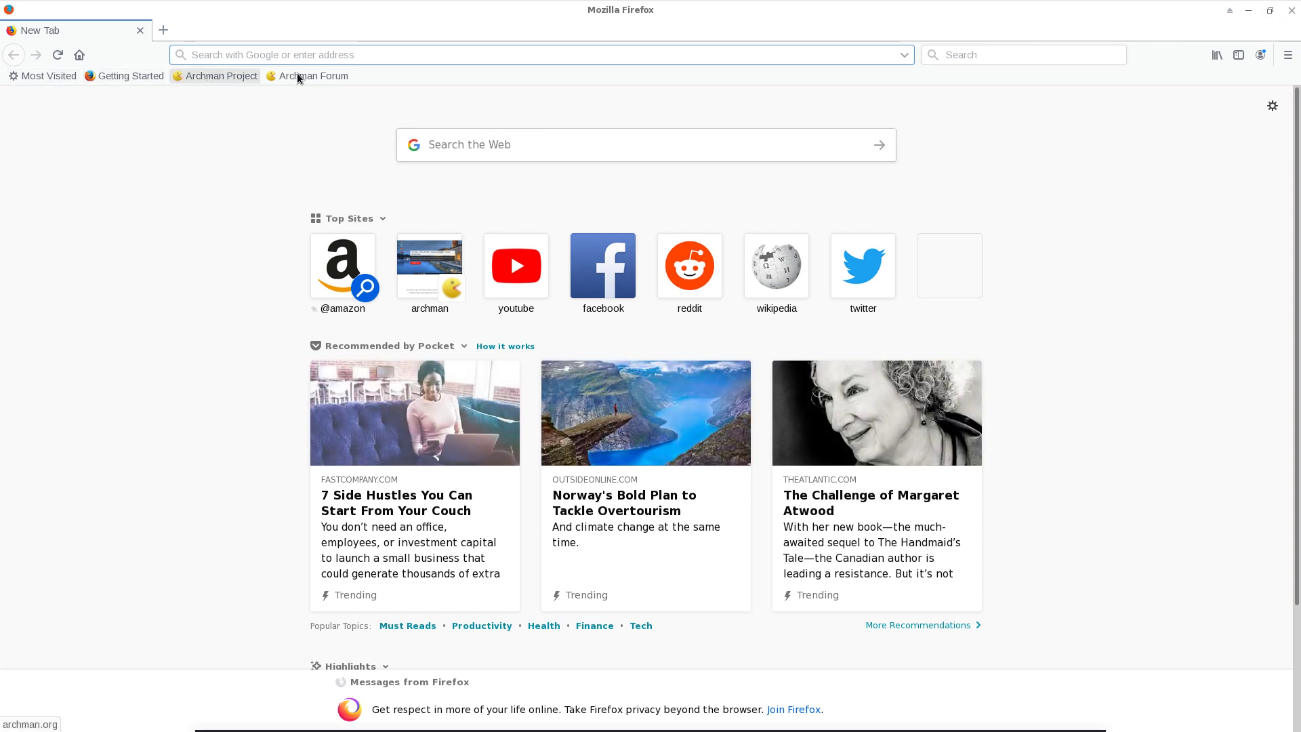
left_click(1290, 11)
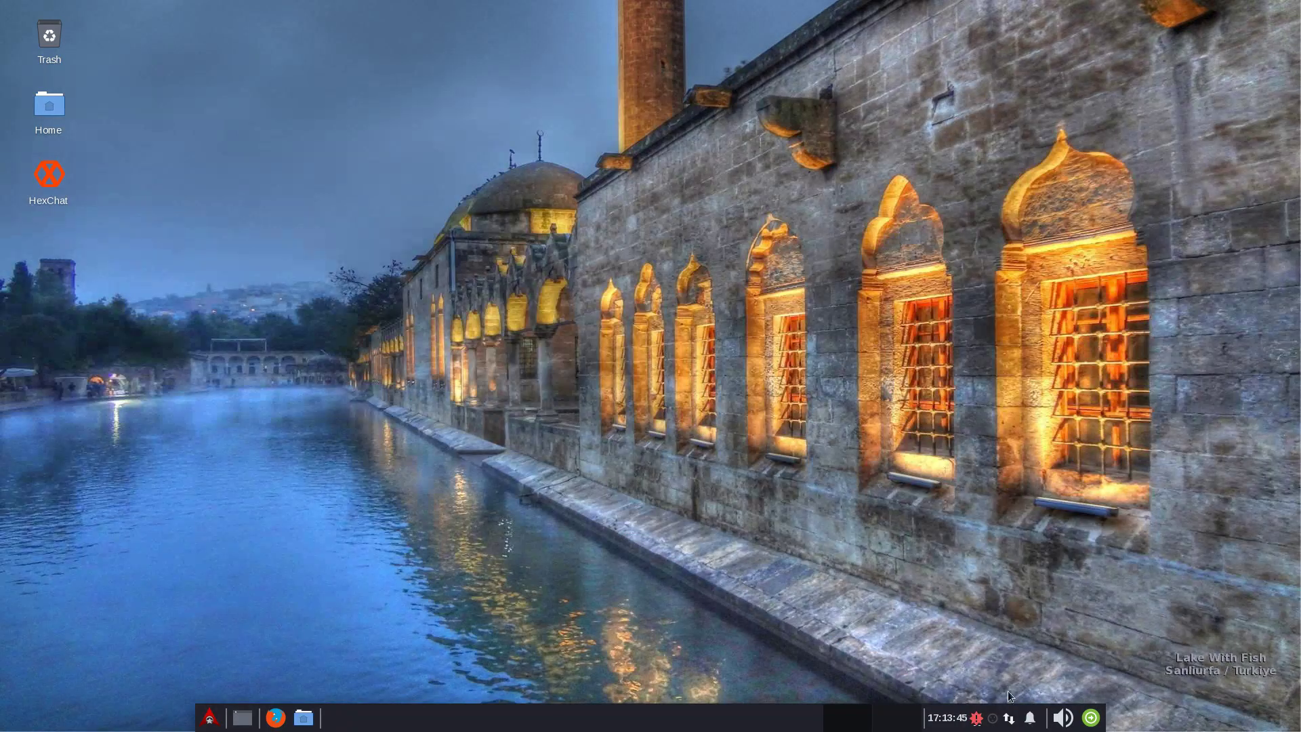
Log out, then sign back in to a Plasma session with the account password
left_click(1091, 718)
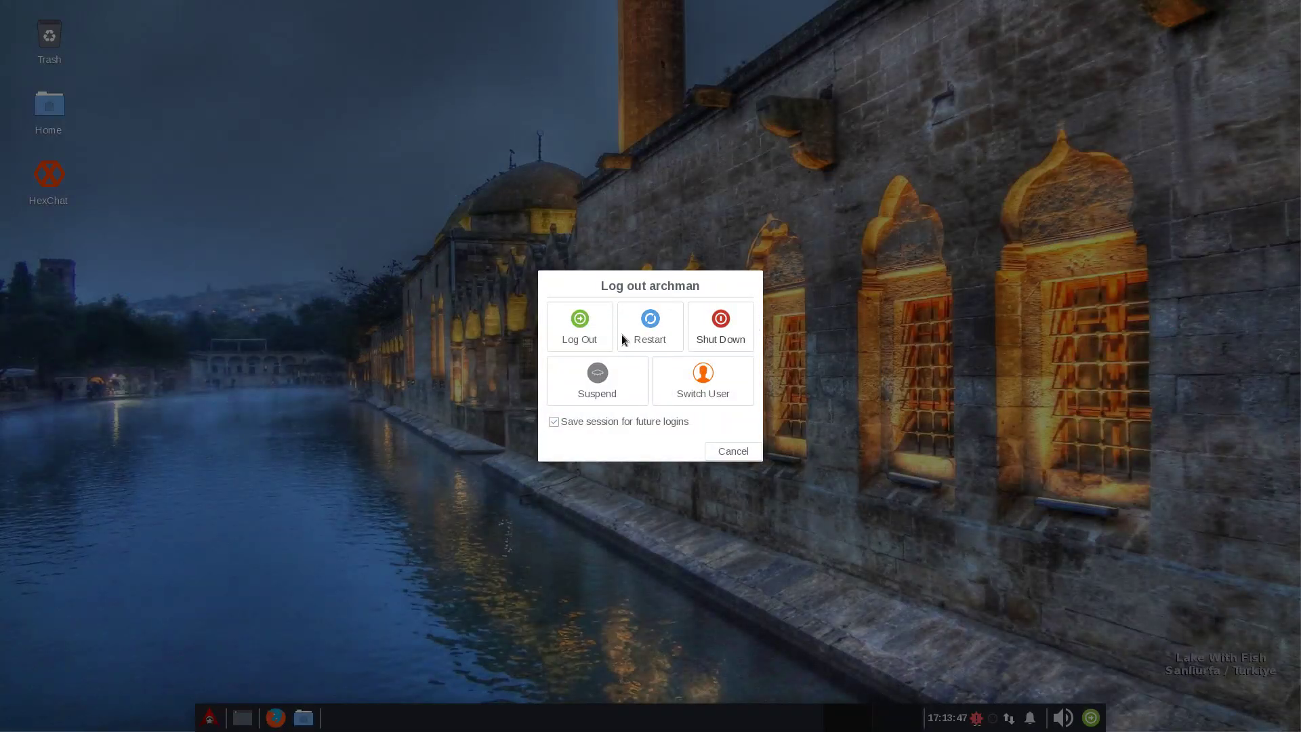
left_click(576, 336)
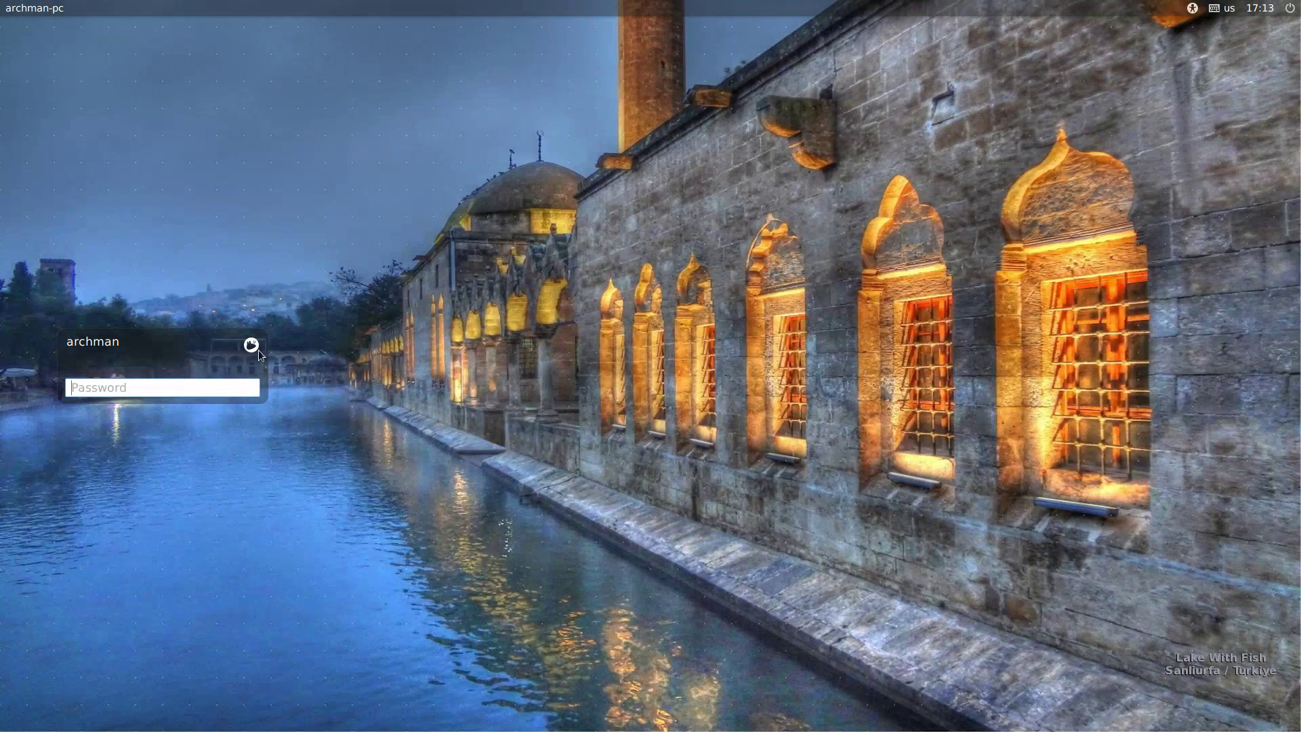
left_click(250, 345)
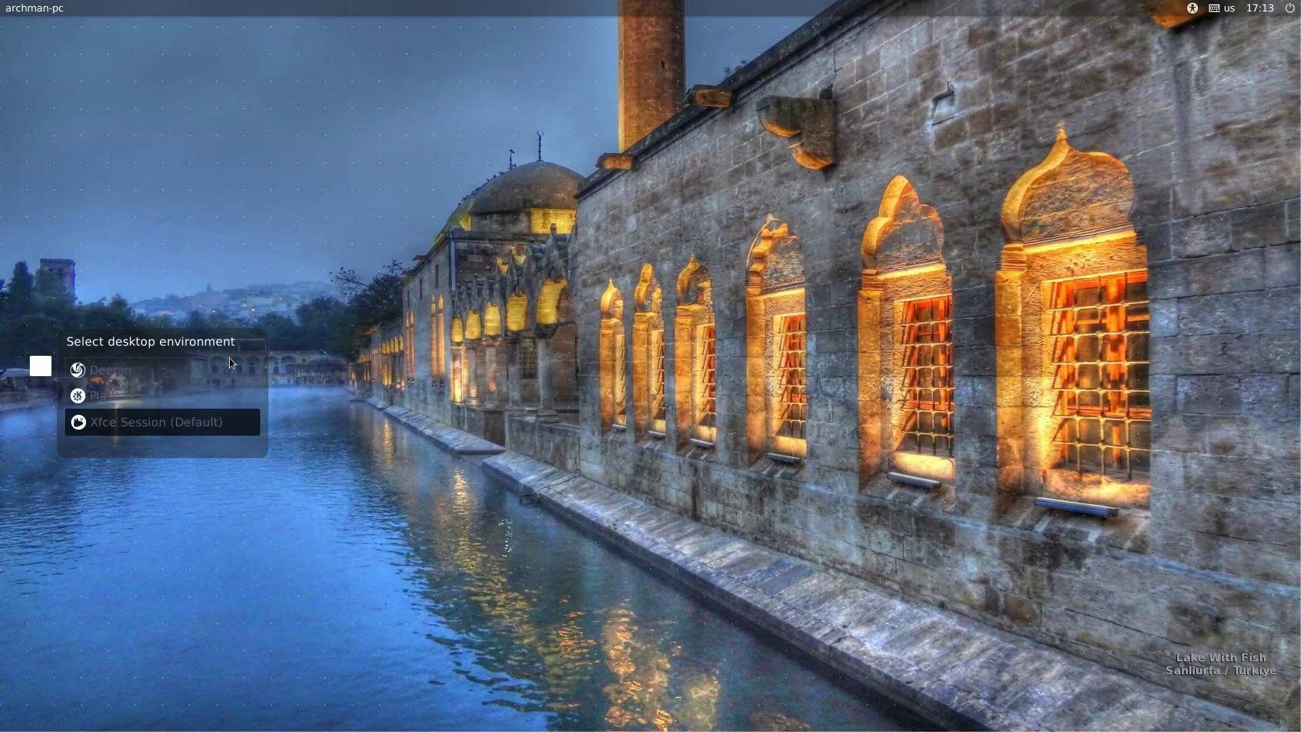
left_click(117, 397)
type("arch")
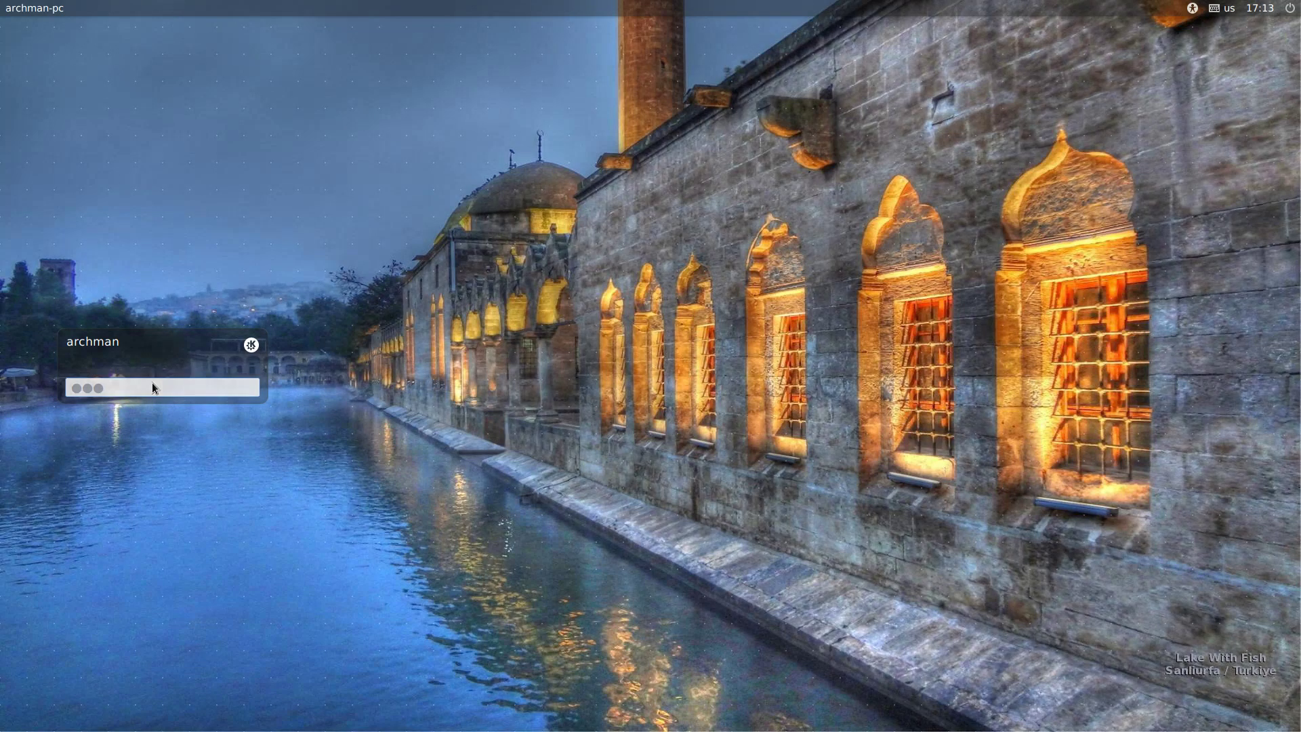
key("Return")
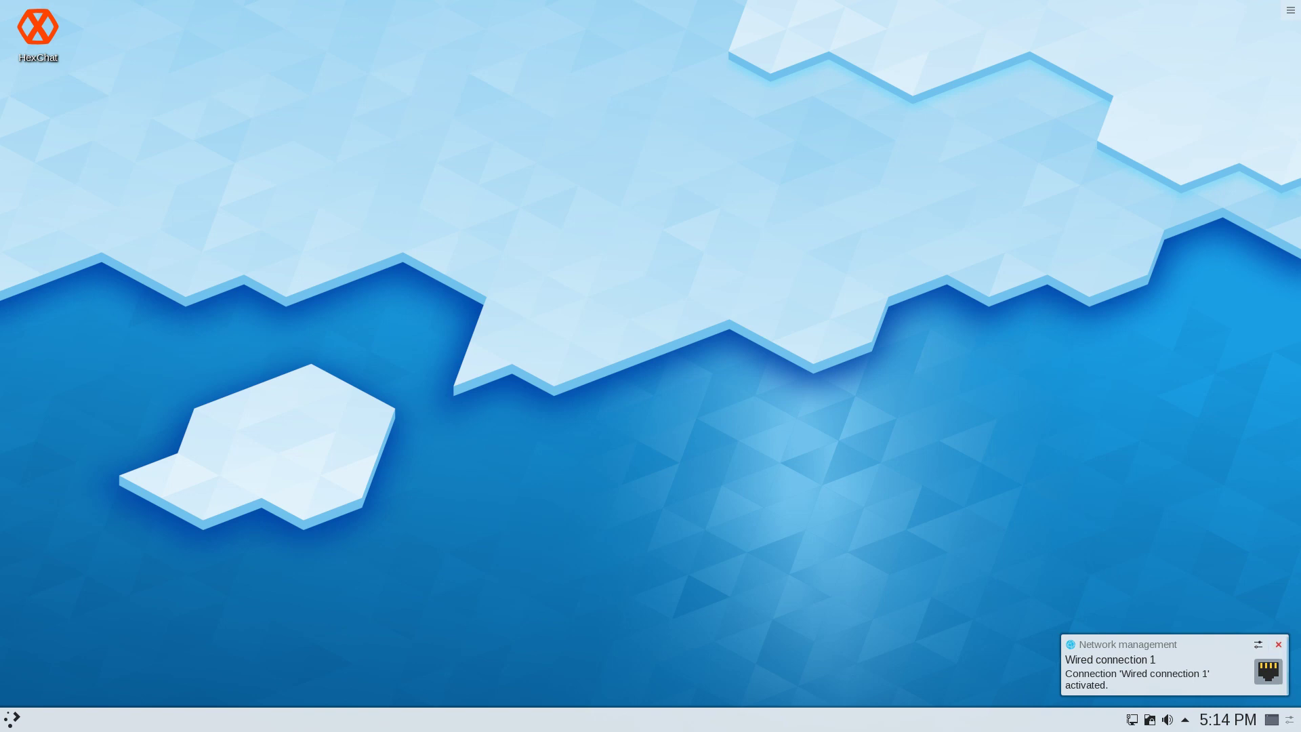
Dismiss the network notification and apply the Oxygen global look and feel in System Settings
left_click(1278, 644)
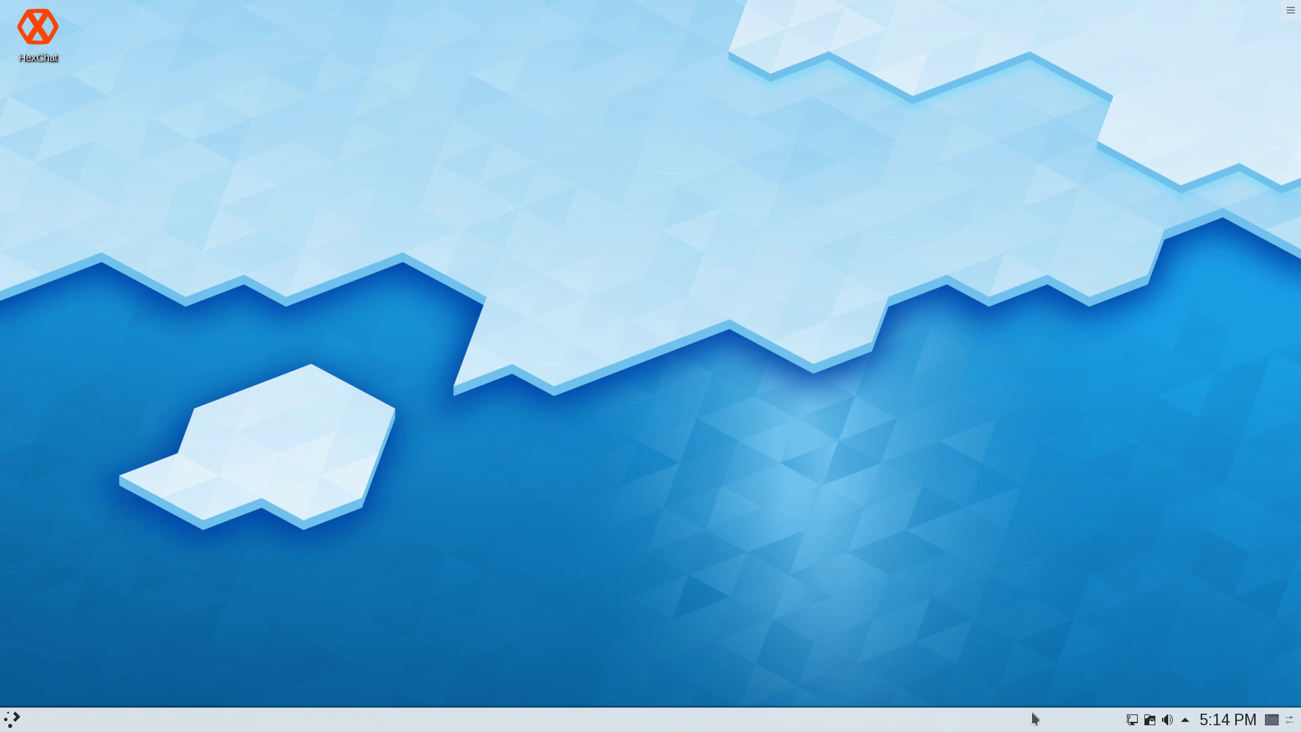
left_click(9, 721)
left_click(76, 413)
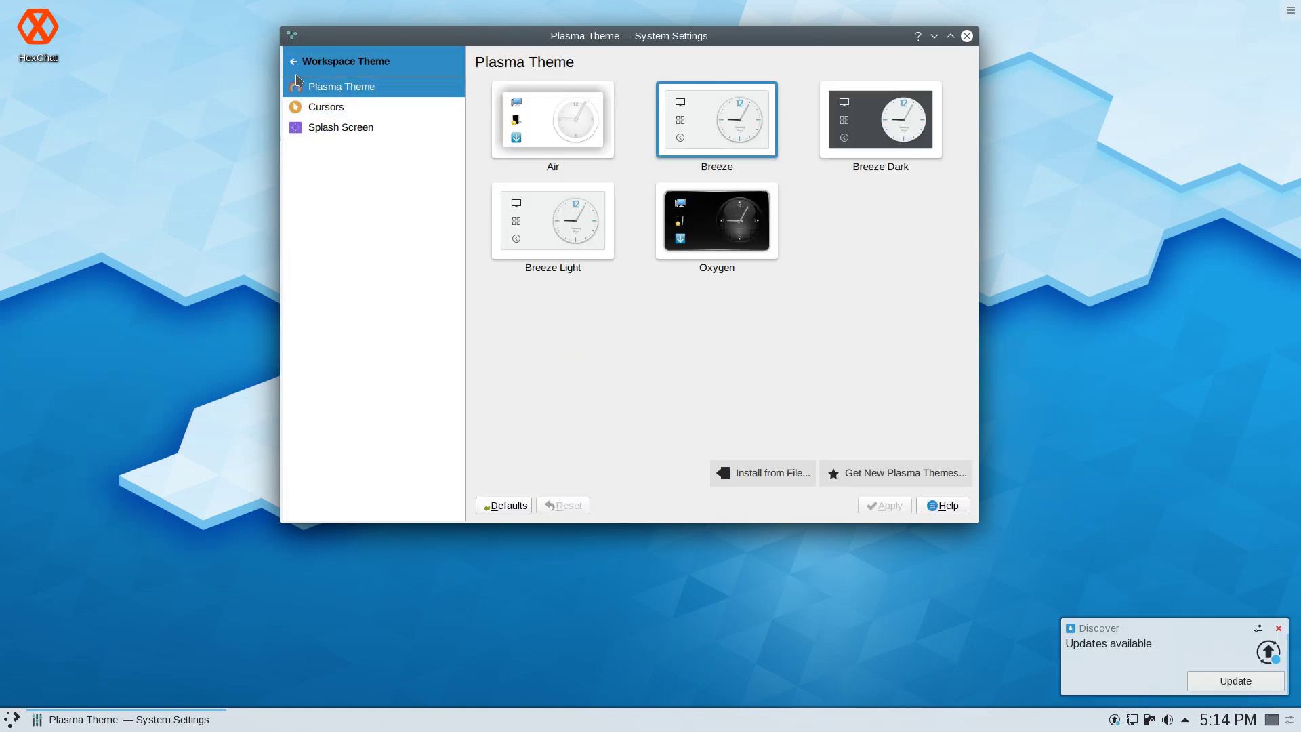
left_click(302, 63)
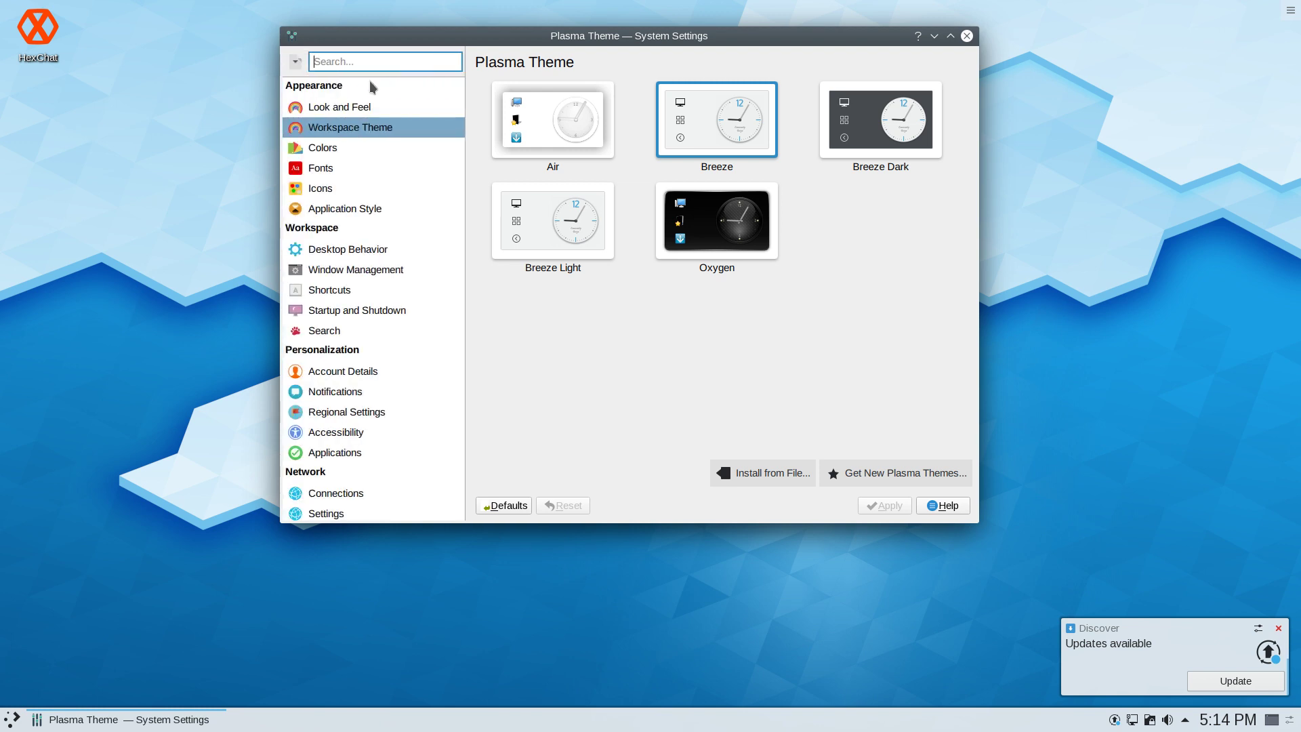
left_click(342, 107)
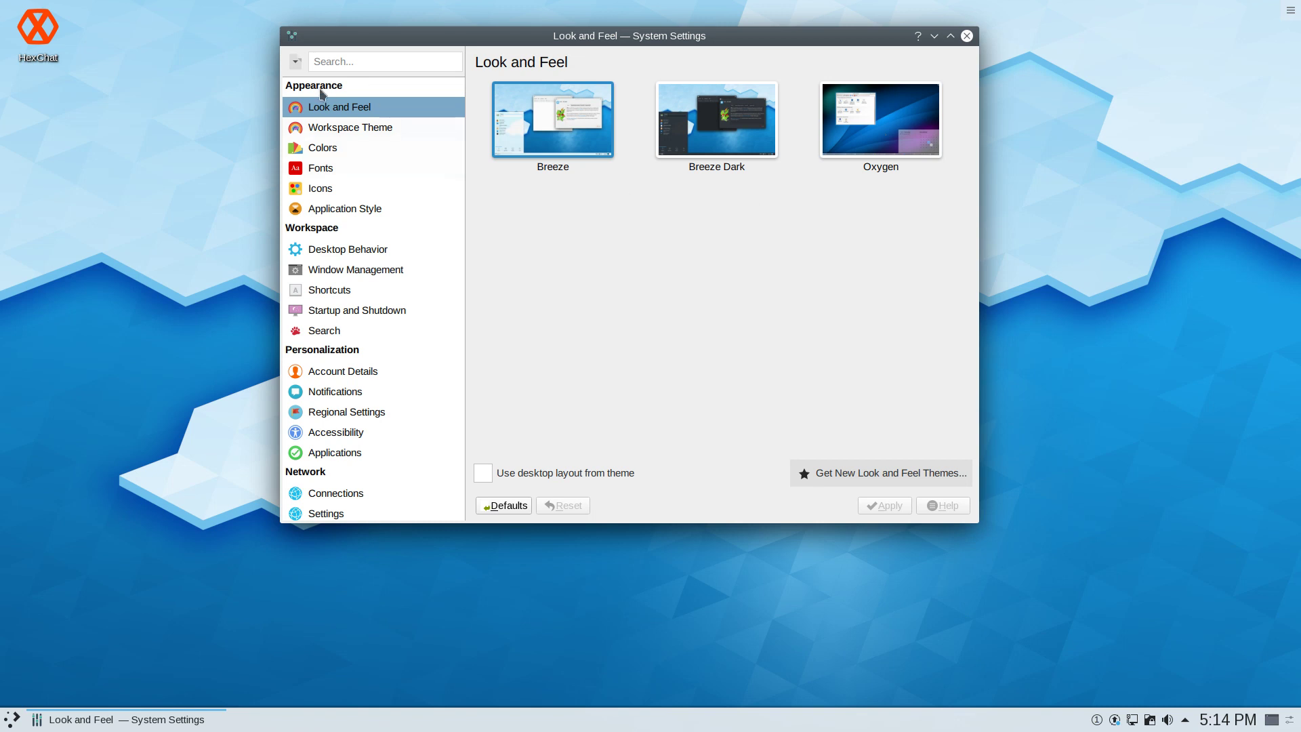
left_click(916, 115)
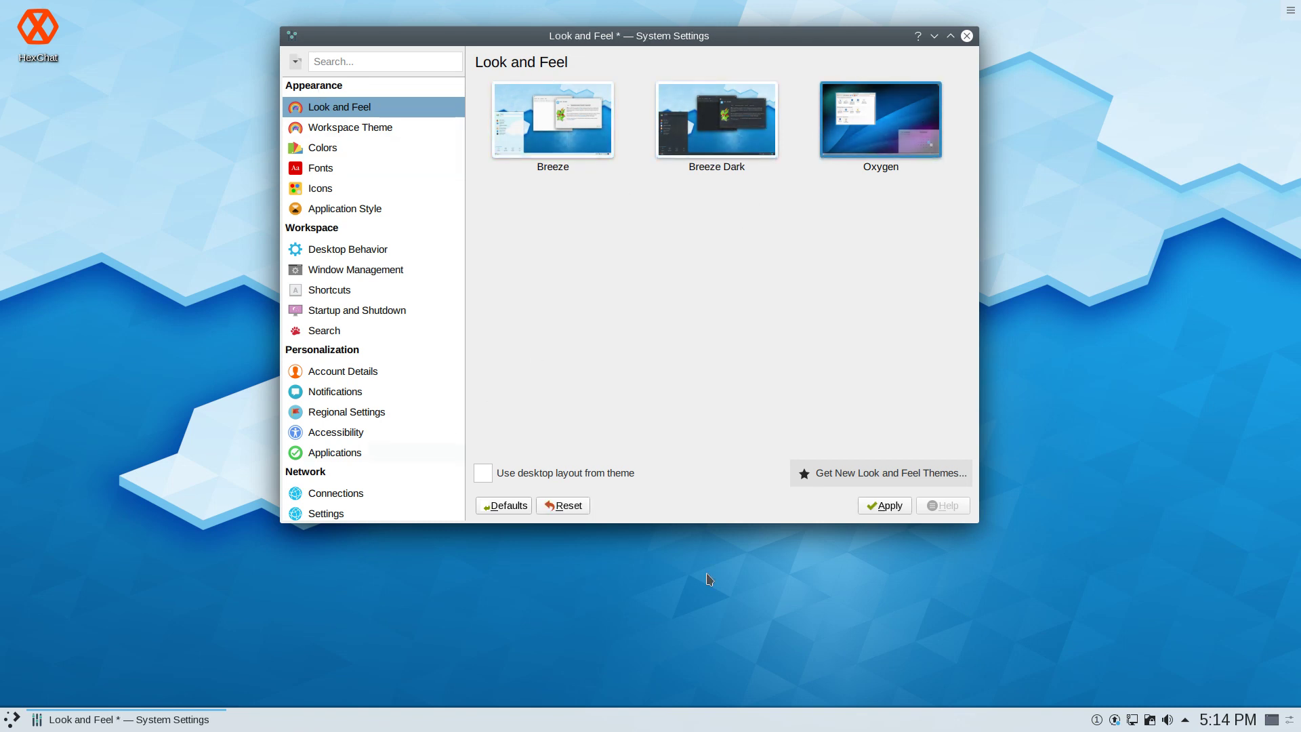
left_click(887, 507)
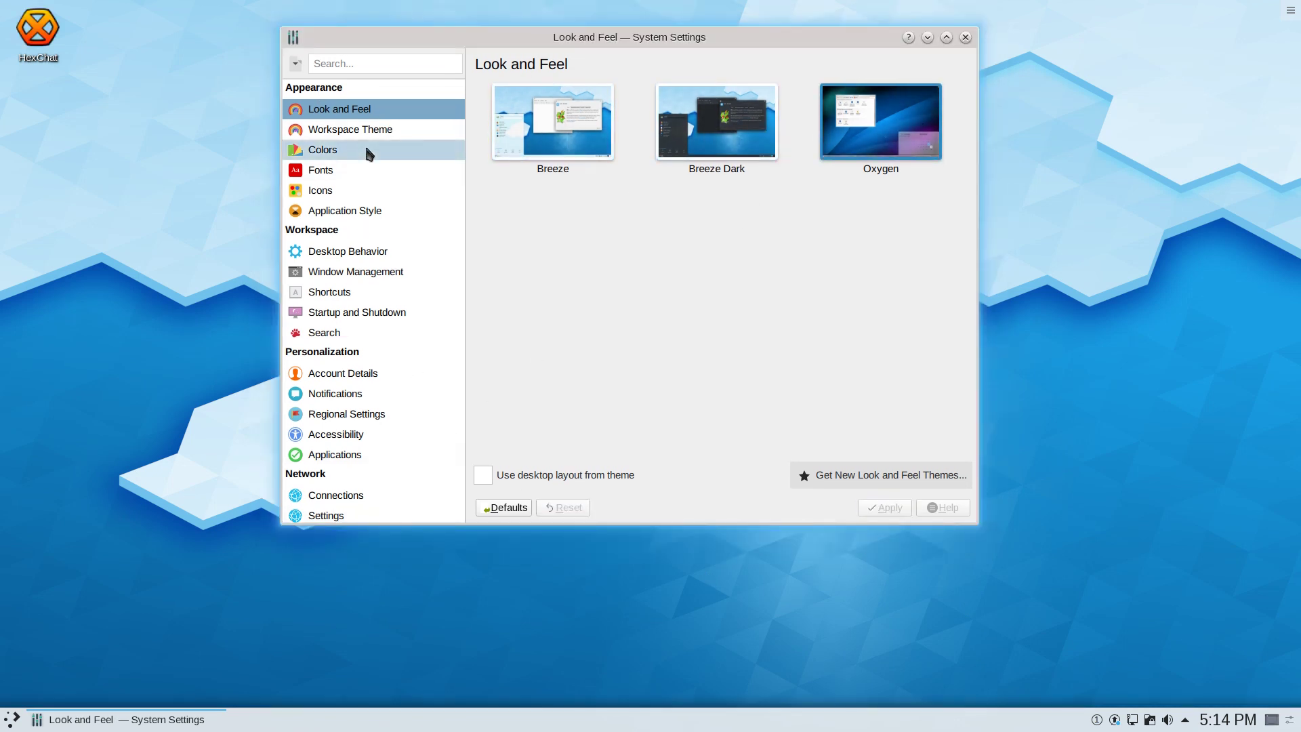
Apply the Oxygen Plasma workspace theme and return to the settings category list
left_click(347, 128)
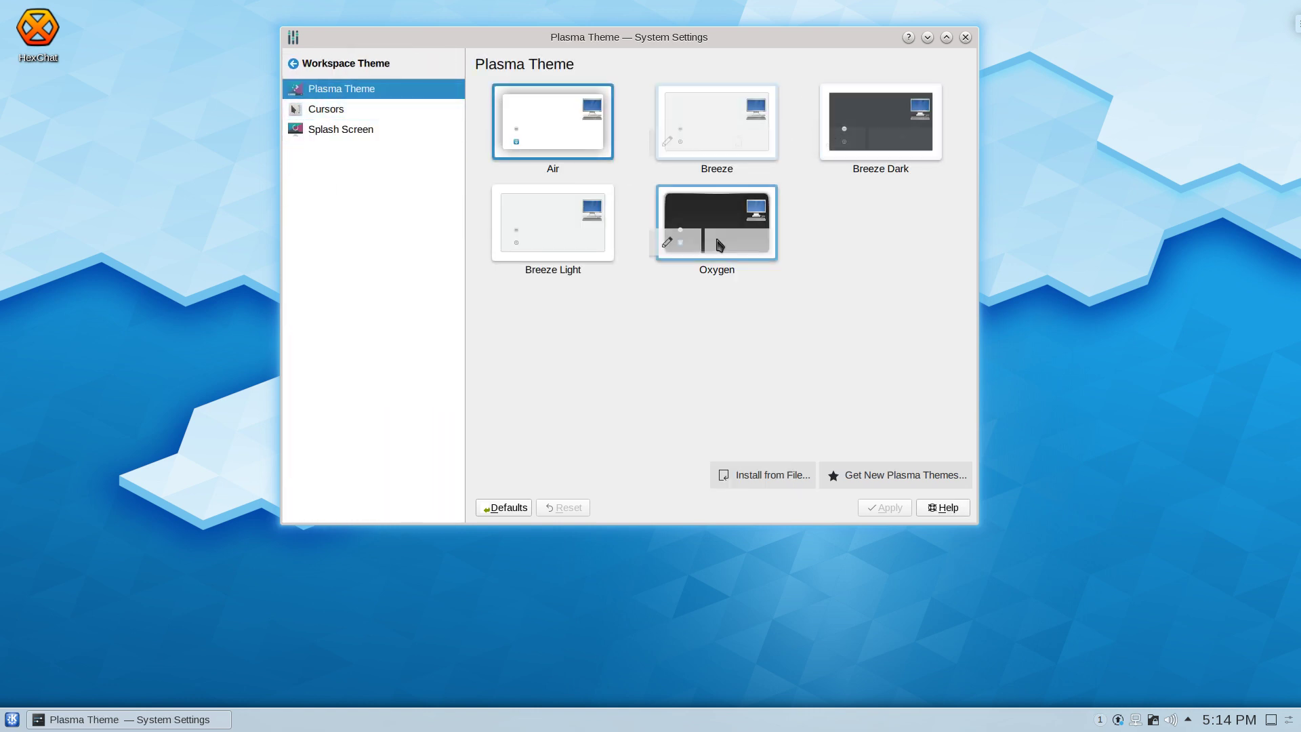
left_click(711, 230)
left_click(902, 508)
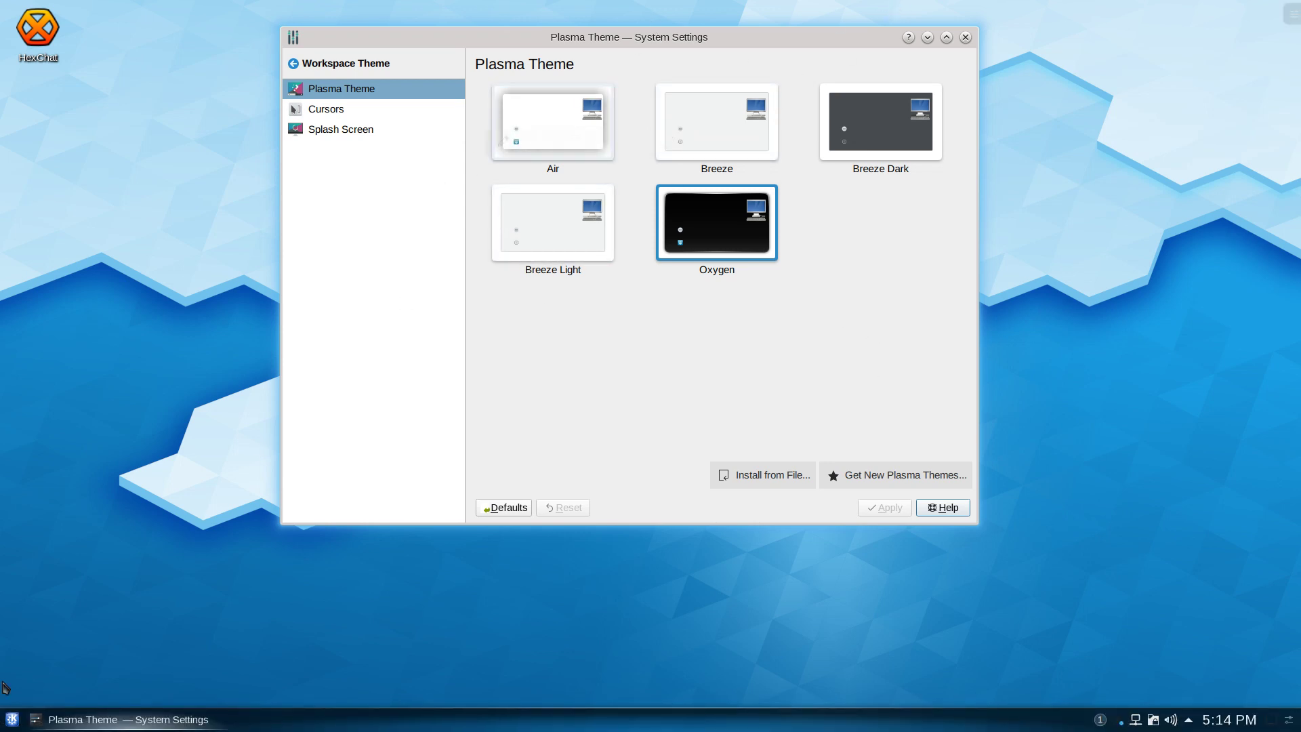
left_click(12, 719)
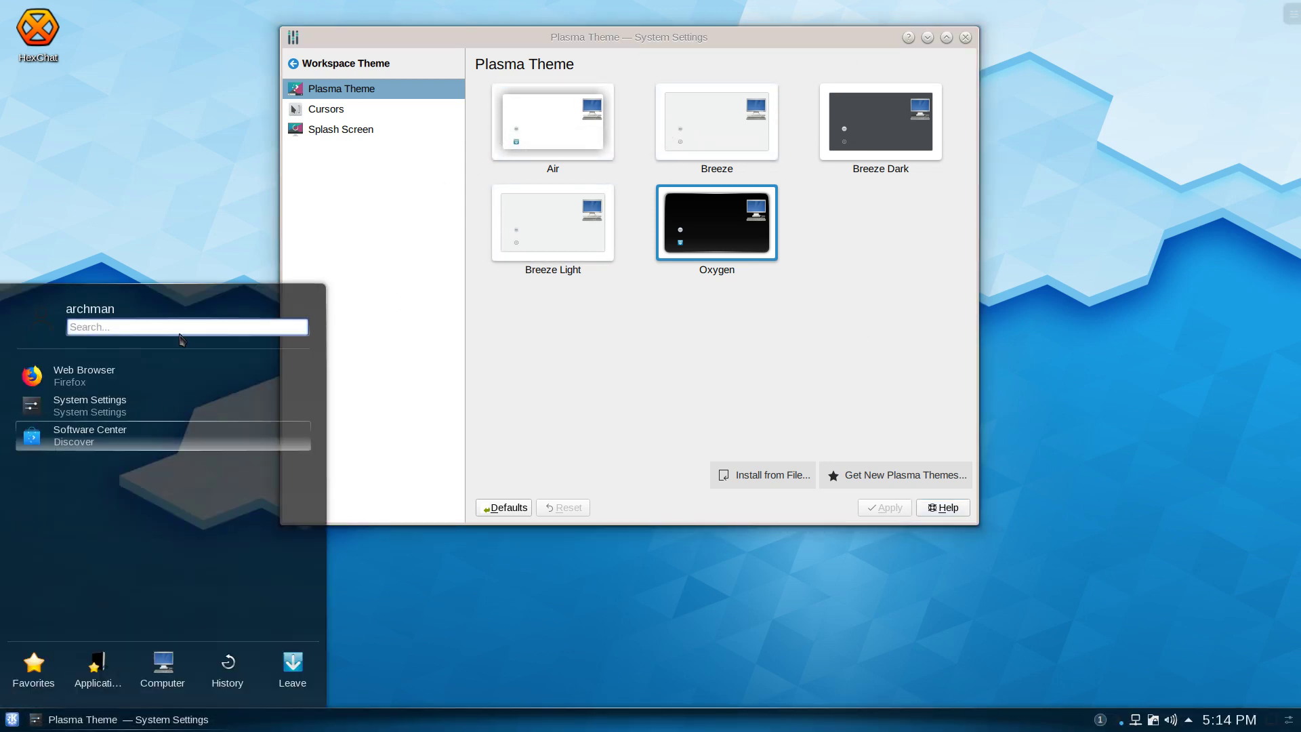
left_click(636, 322)
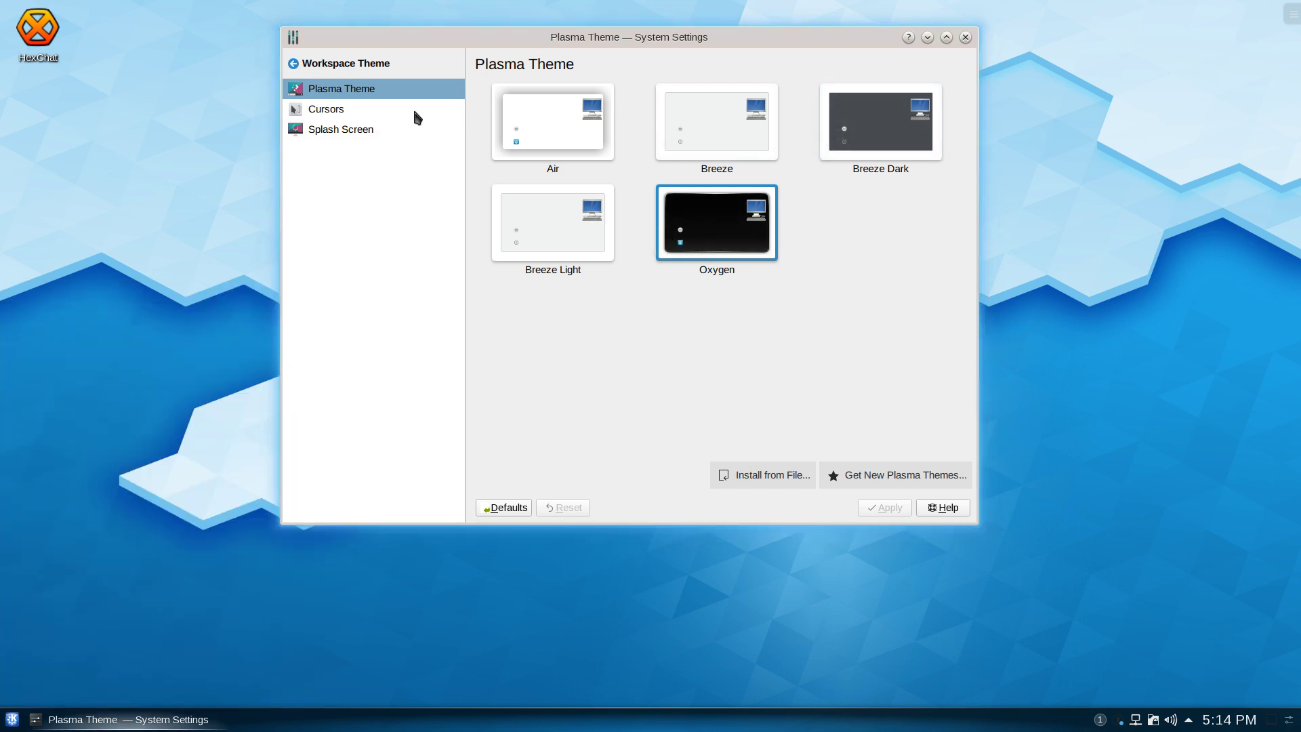
left_click(315, 64)
Close System Settings, try the desktop context menu, and briefly open then close HexChat
left_click(965, 37)
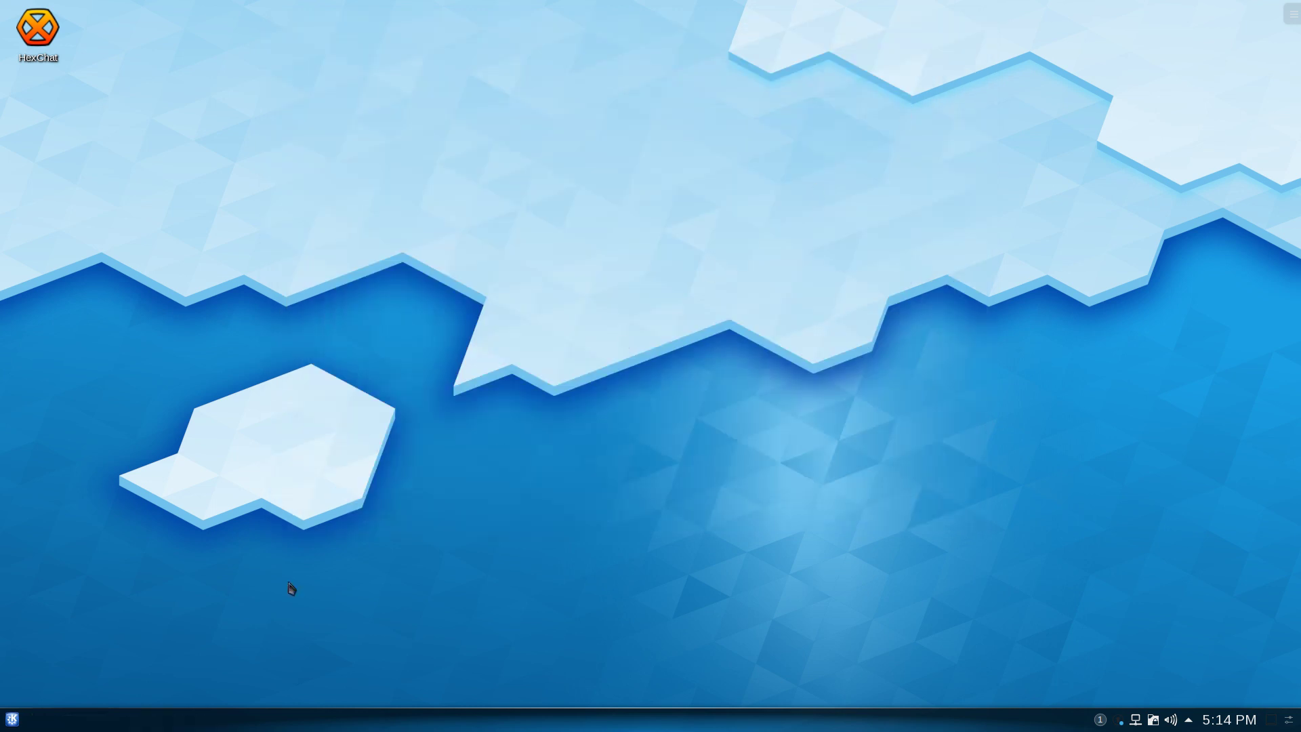
right_click(718, 205)
left_click(478, 232)
right_click(476, 227)
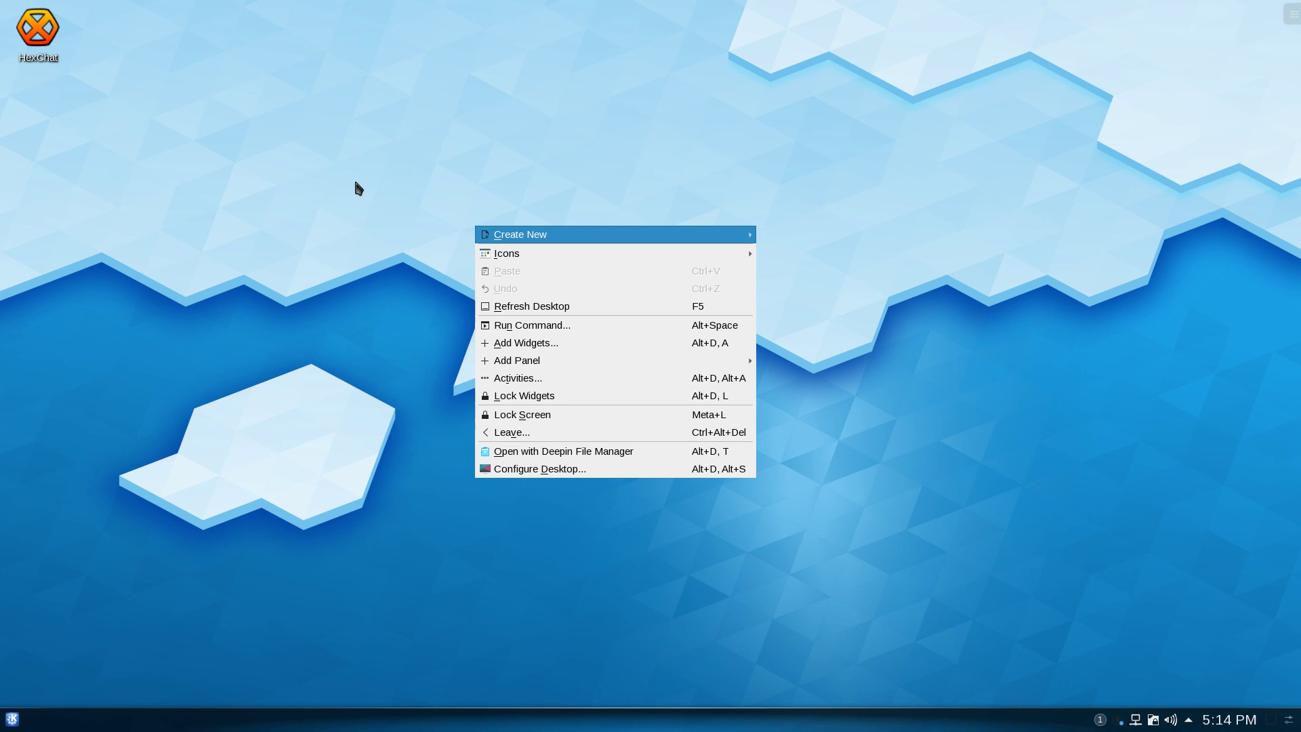
left_click(284, 173)
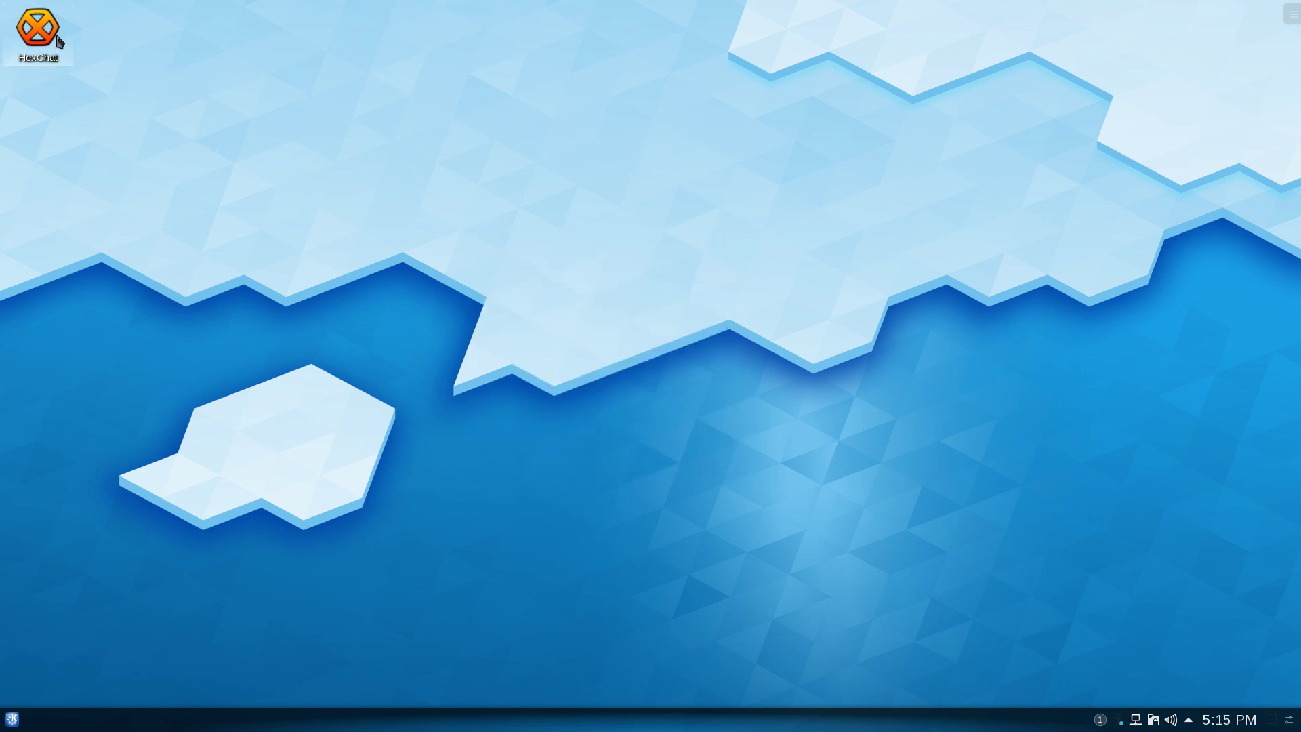
left_click(57, 38)
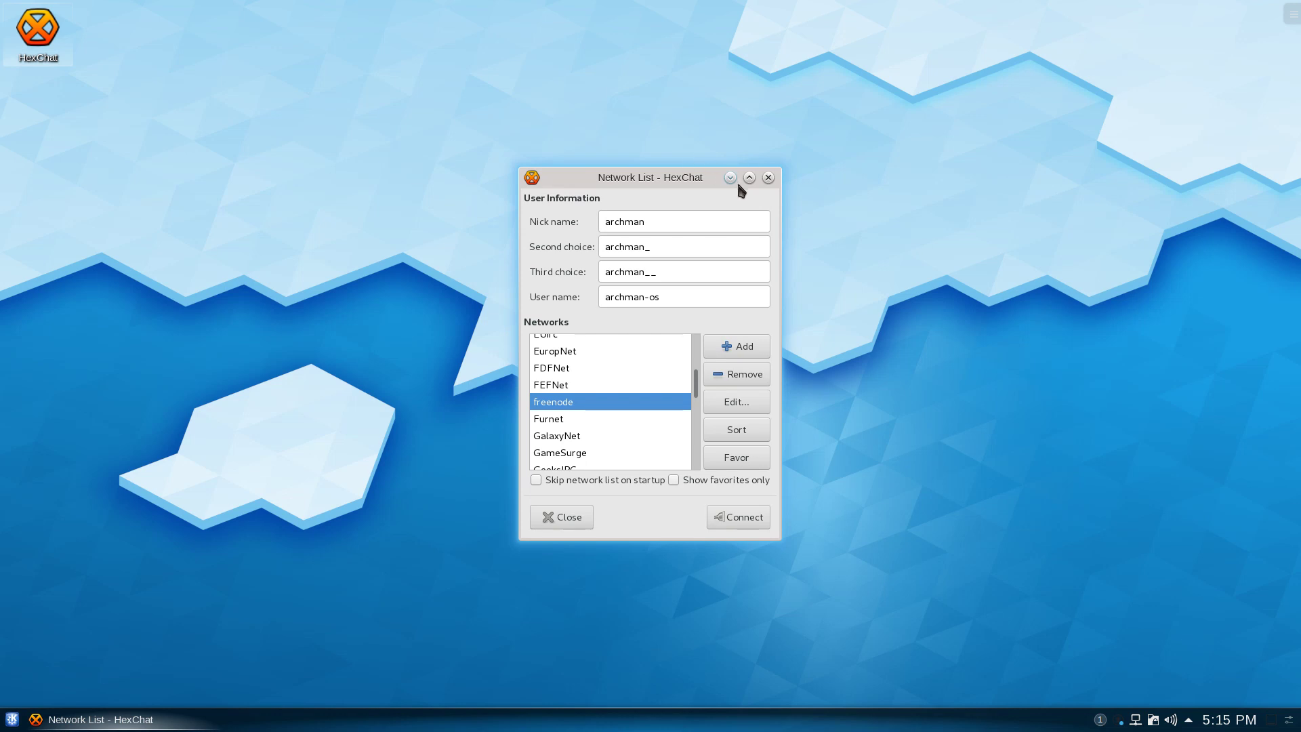
left_click(768, 177)
Log out of the Plasma session from the launcher's Leave options and confirm
left_click(17, 711)
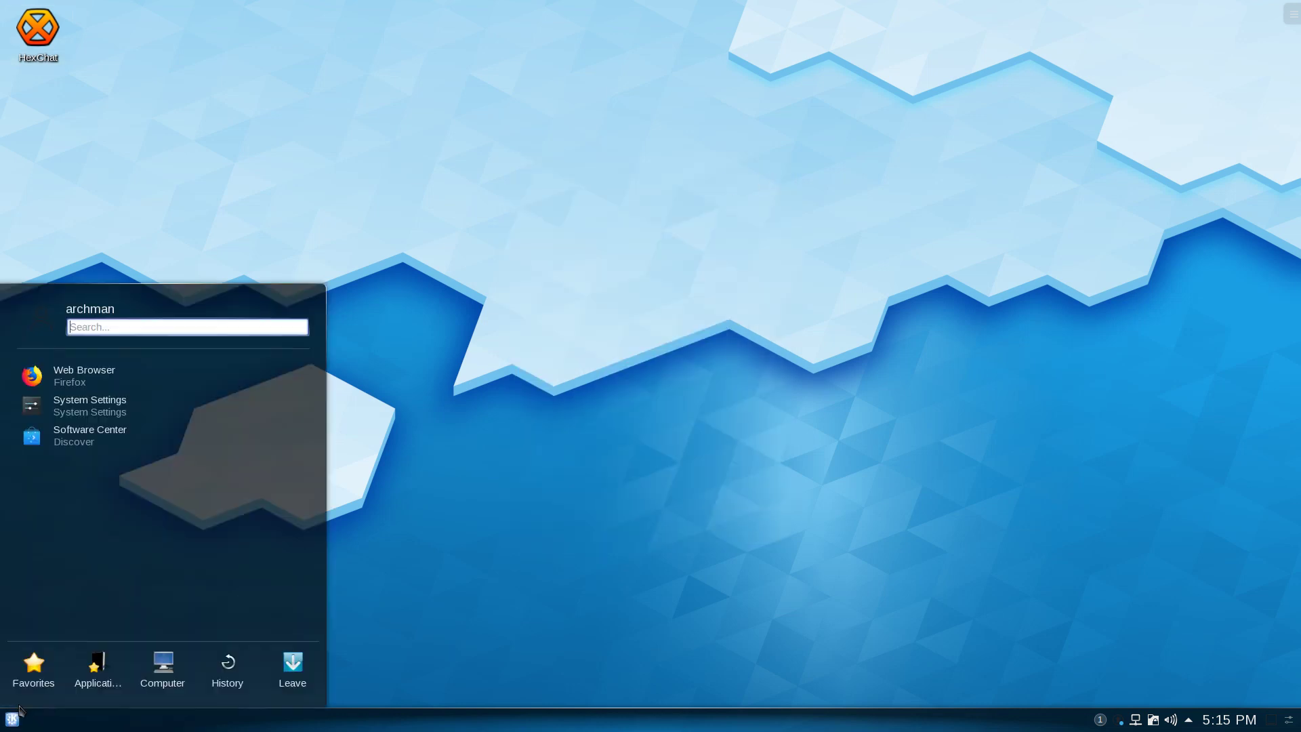
left_click(297, 674)
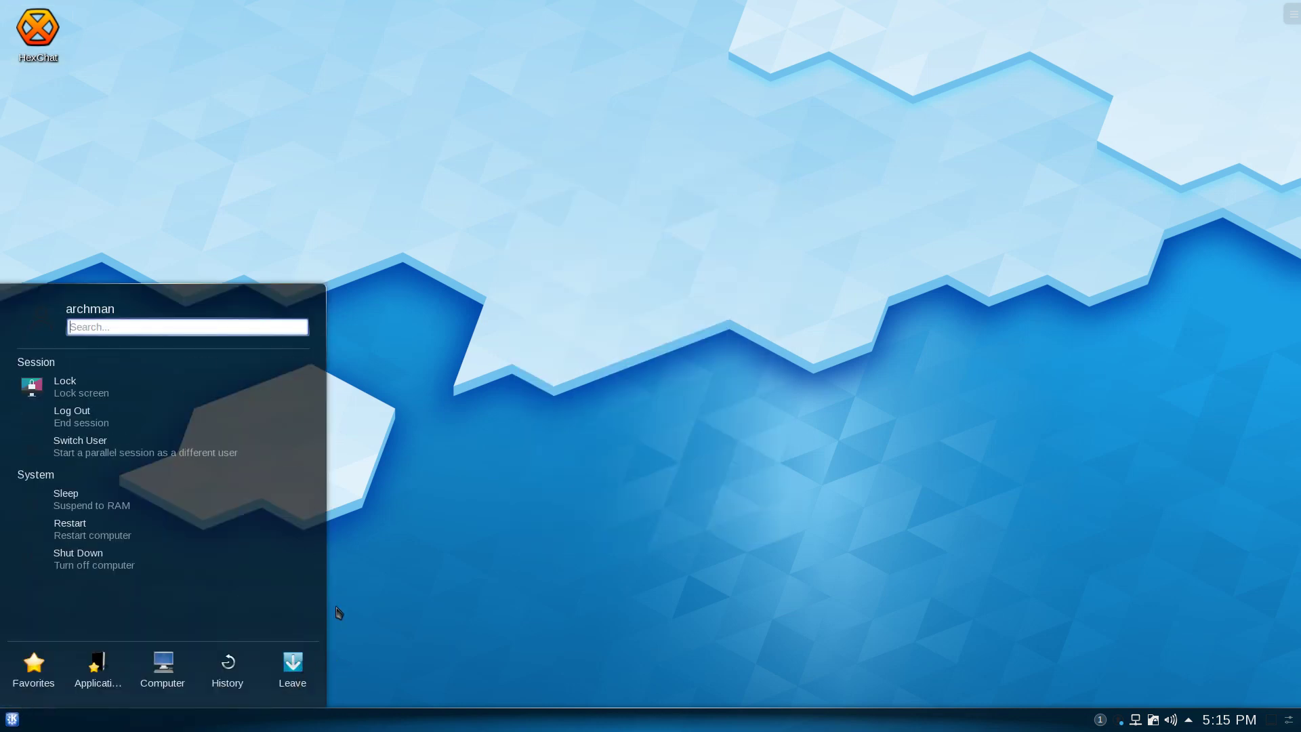
left_click(76, 418)
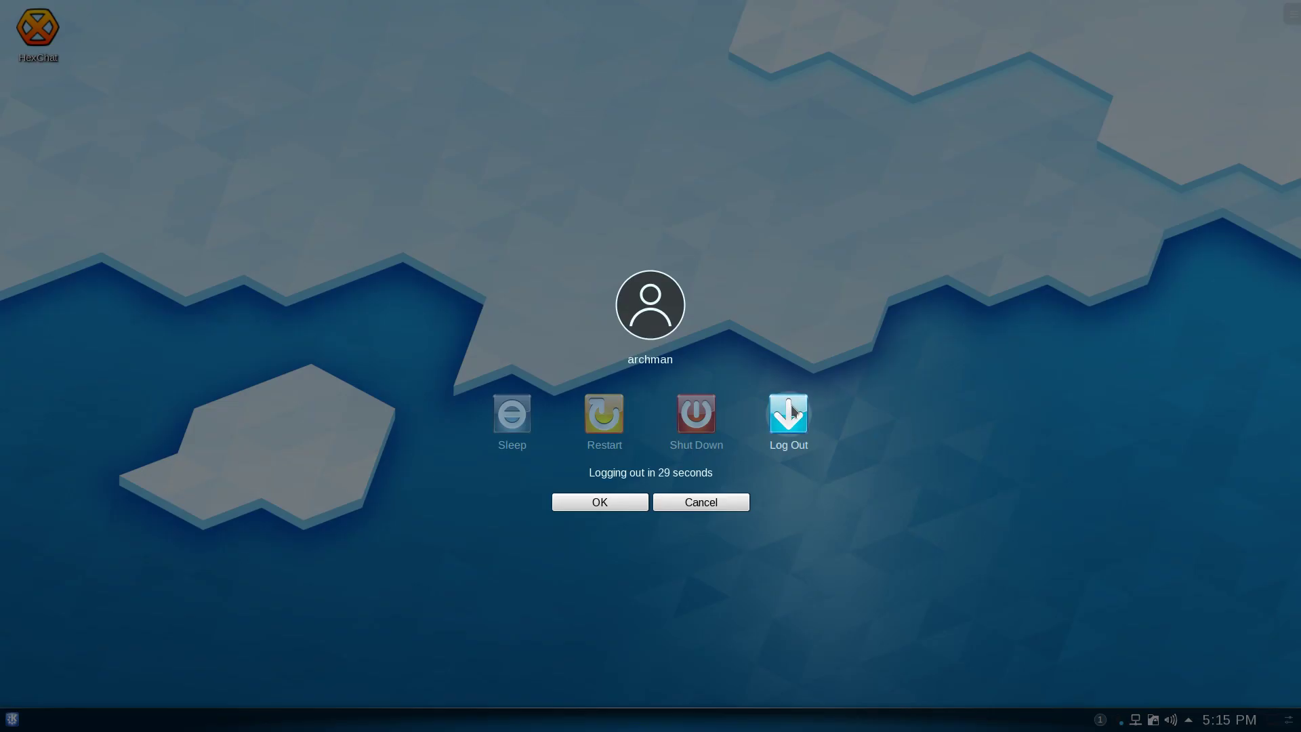
left_click(788, 424)
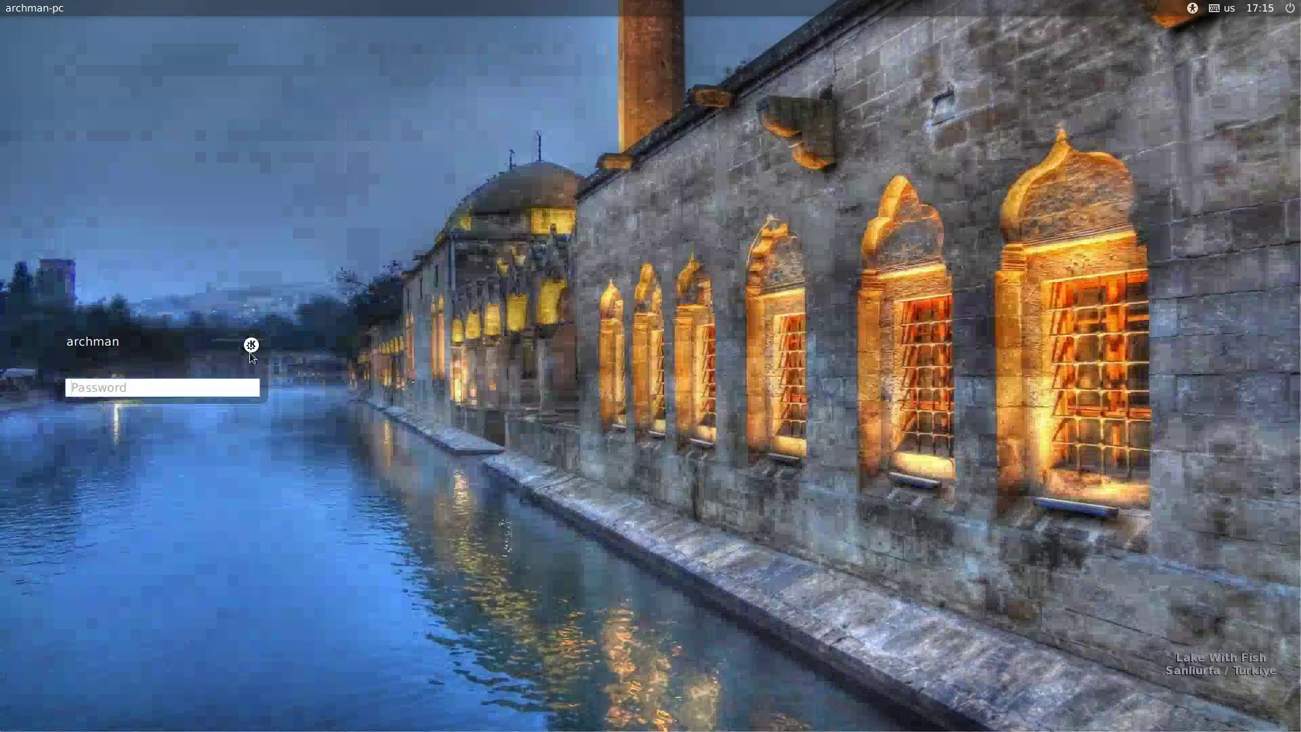
Choose the Deepin session at the LightDM greeter and sign in with the account password
left_click(249, 345)
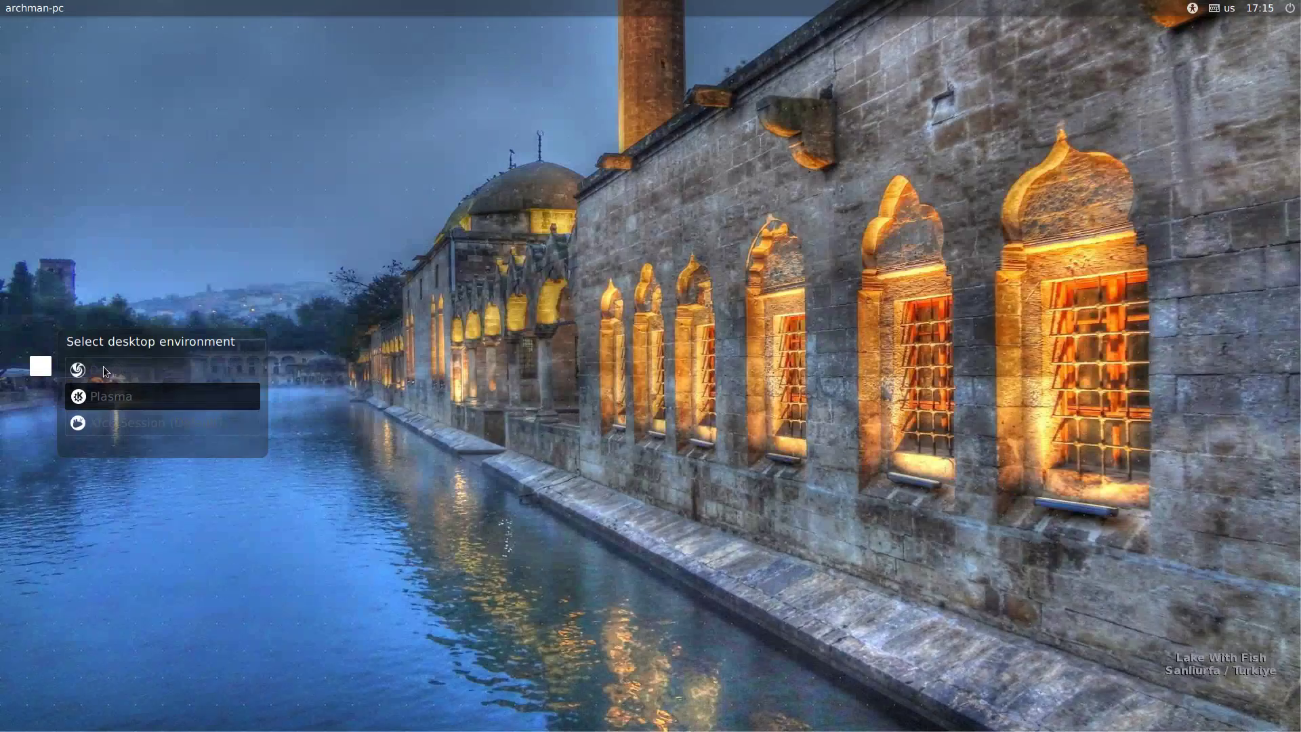
left_click(105, 370)
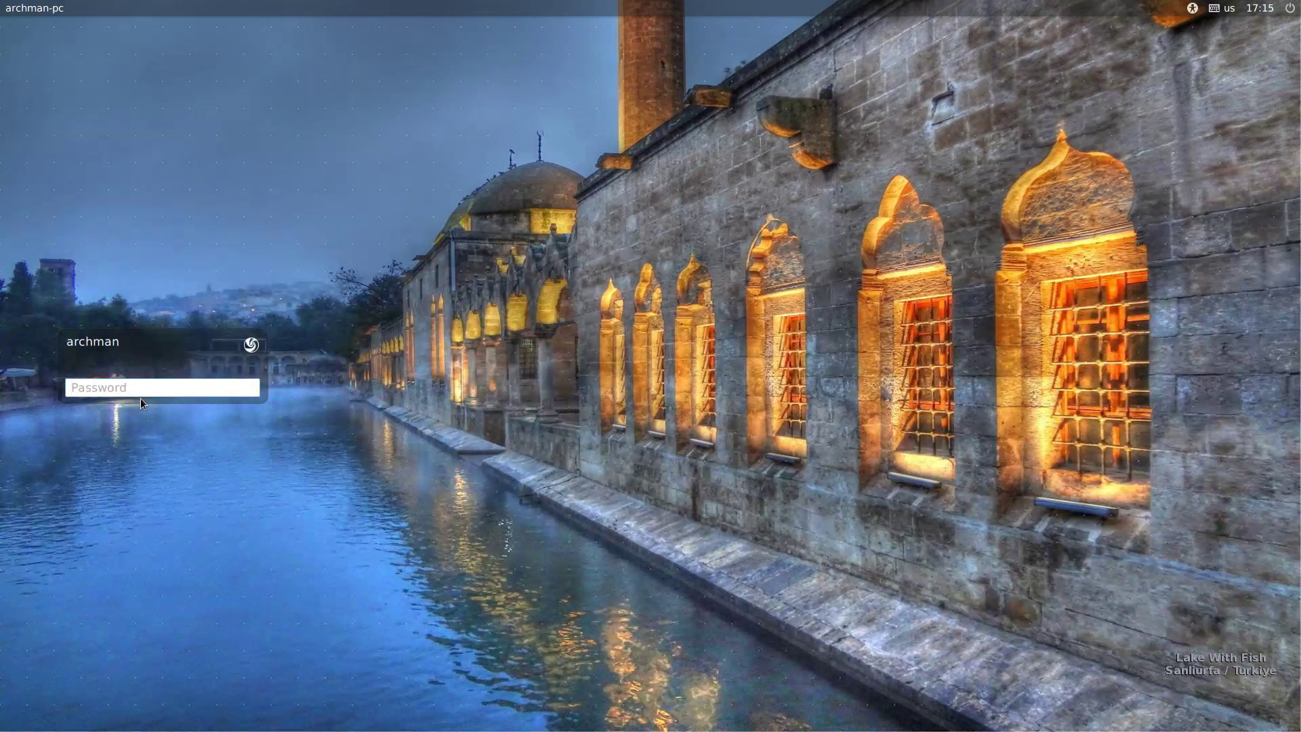
type("123")
key("Return")
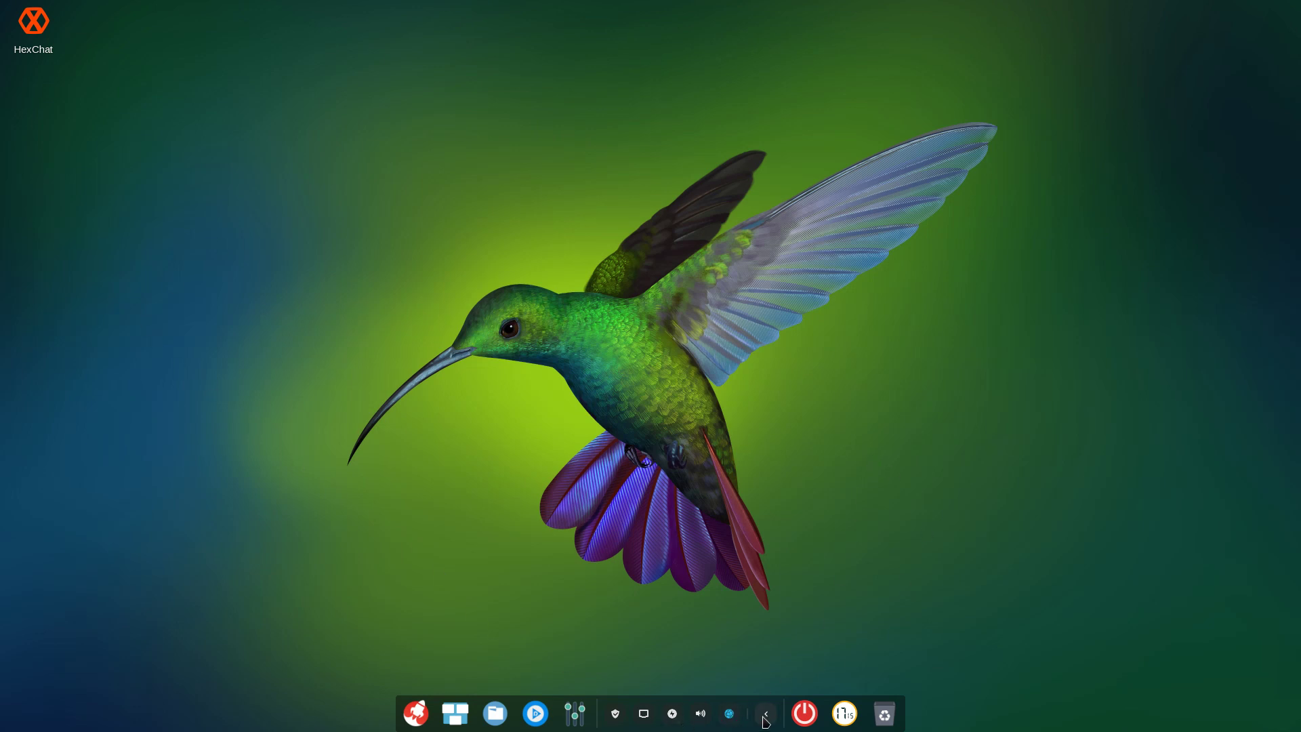
Browse the full-screen Deepin launcher, close it, and reopen the launcher
left_click(425, 713)
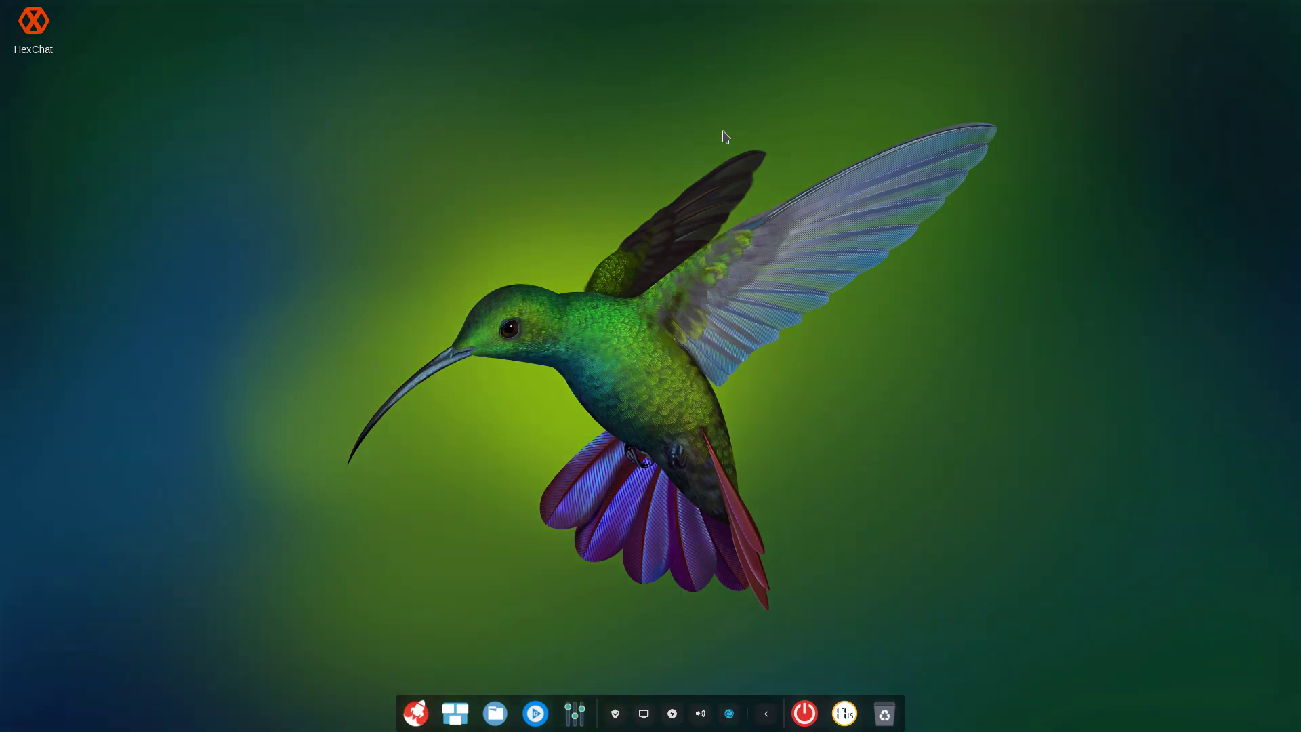
scroll(729, 271, "down", 1)
scroll(726, 271, "down", 2)
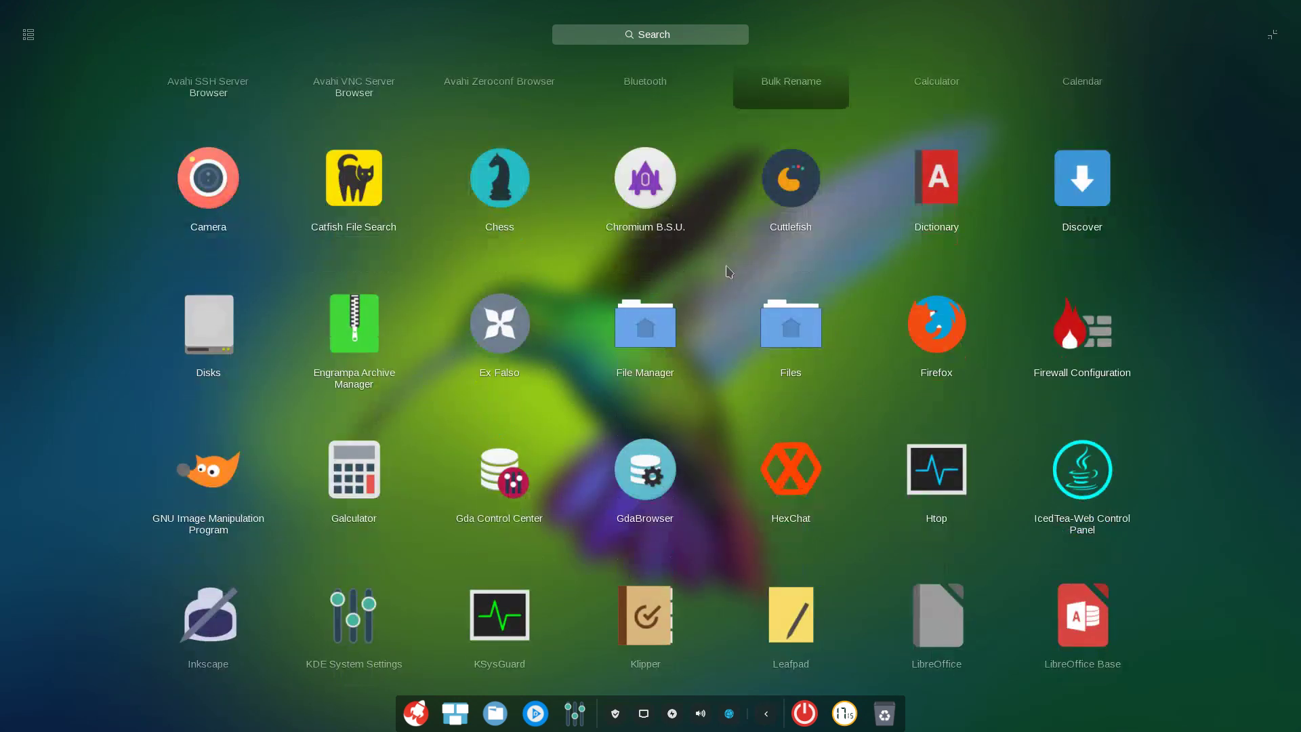
scroll(725, 271, "up", 4)
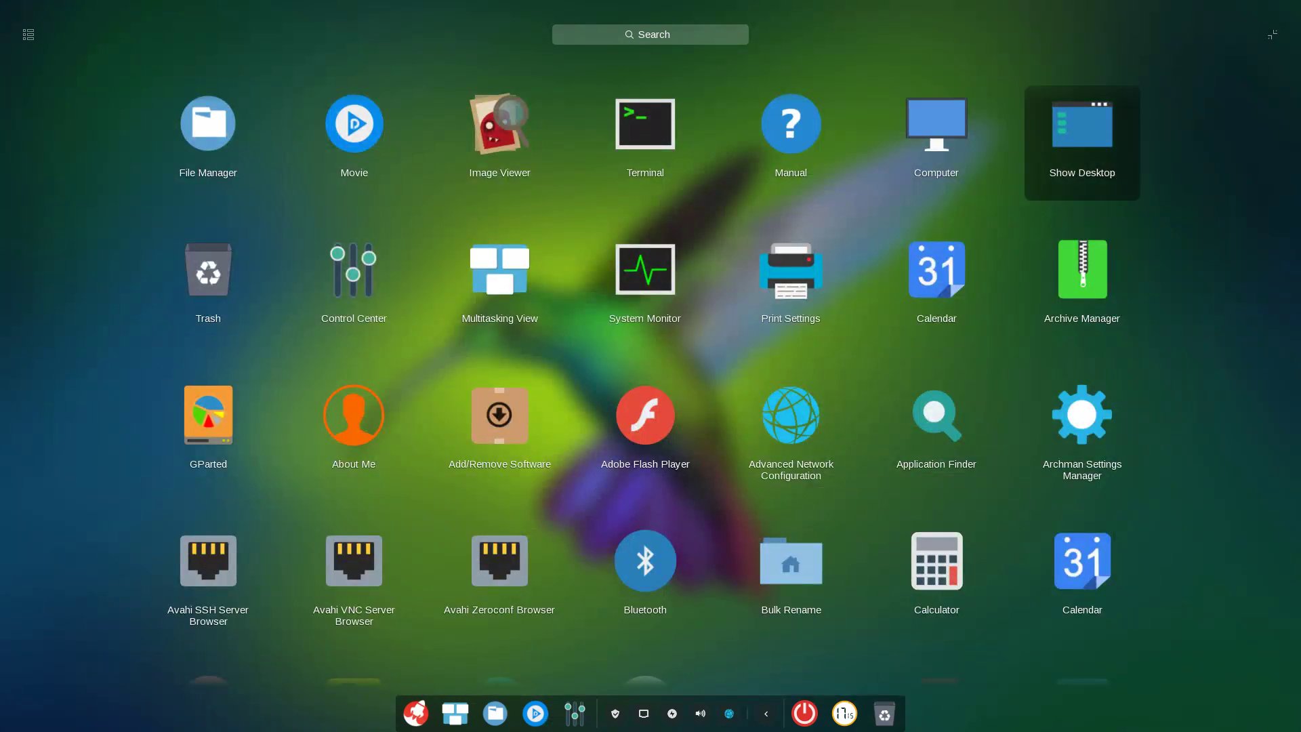
left_click(1276, 48)
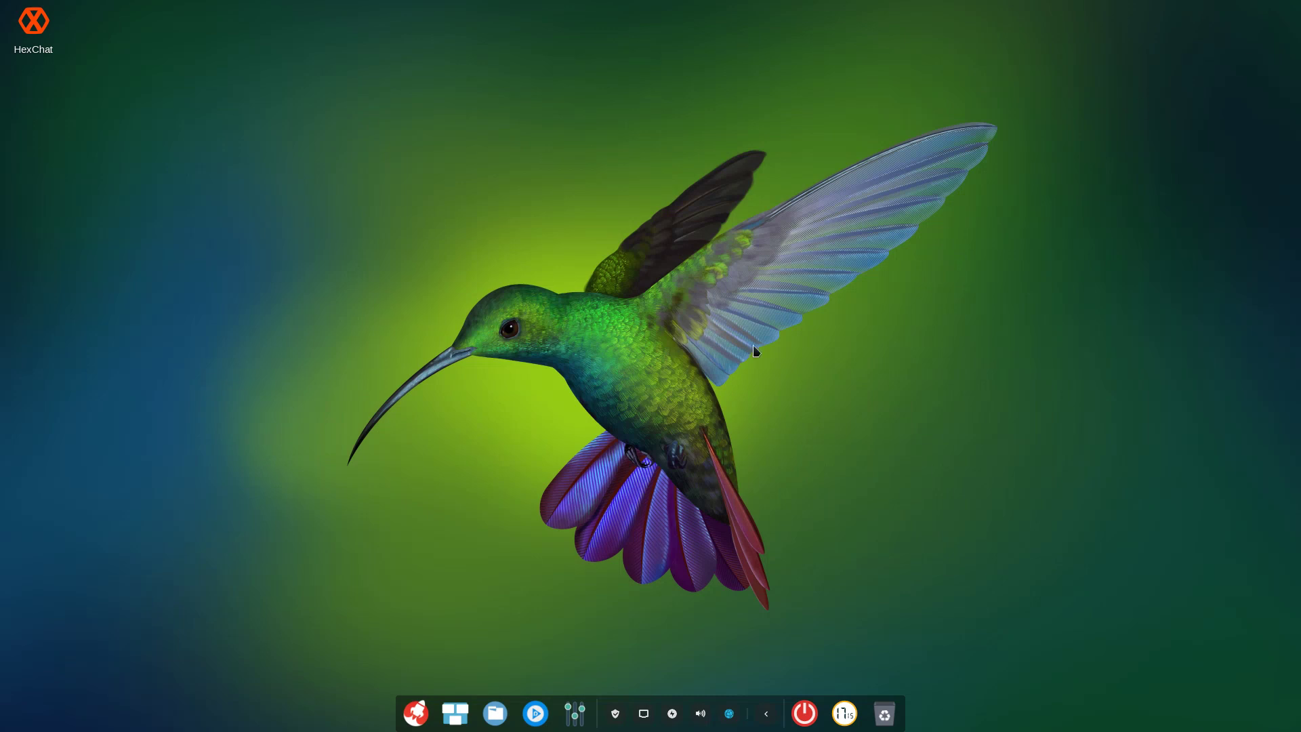
left_click(416, 712)
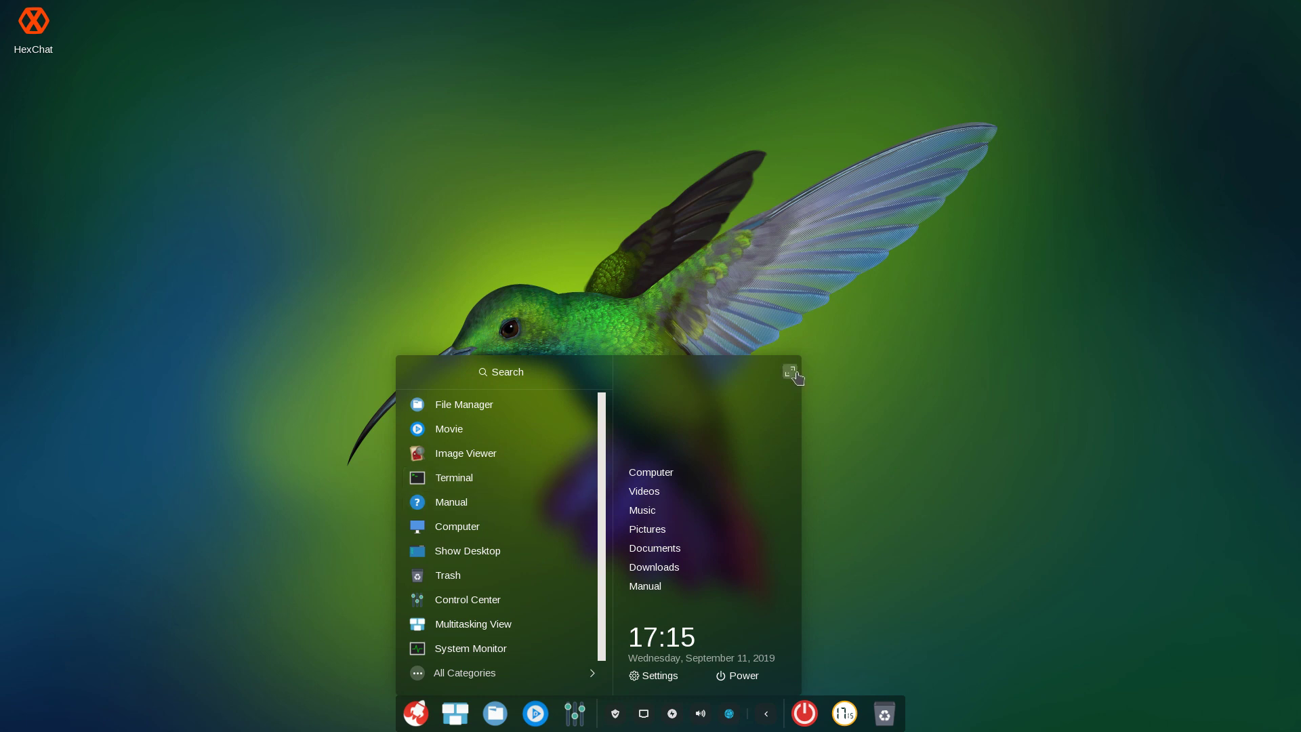
Set the dock's Mode to Efficient Mode from its right-click menu
right_click(864, 727)
left_click(861, 728)
right_click(866, 698)
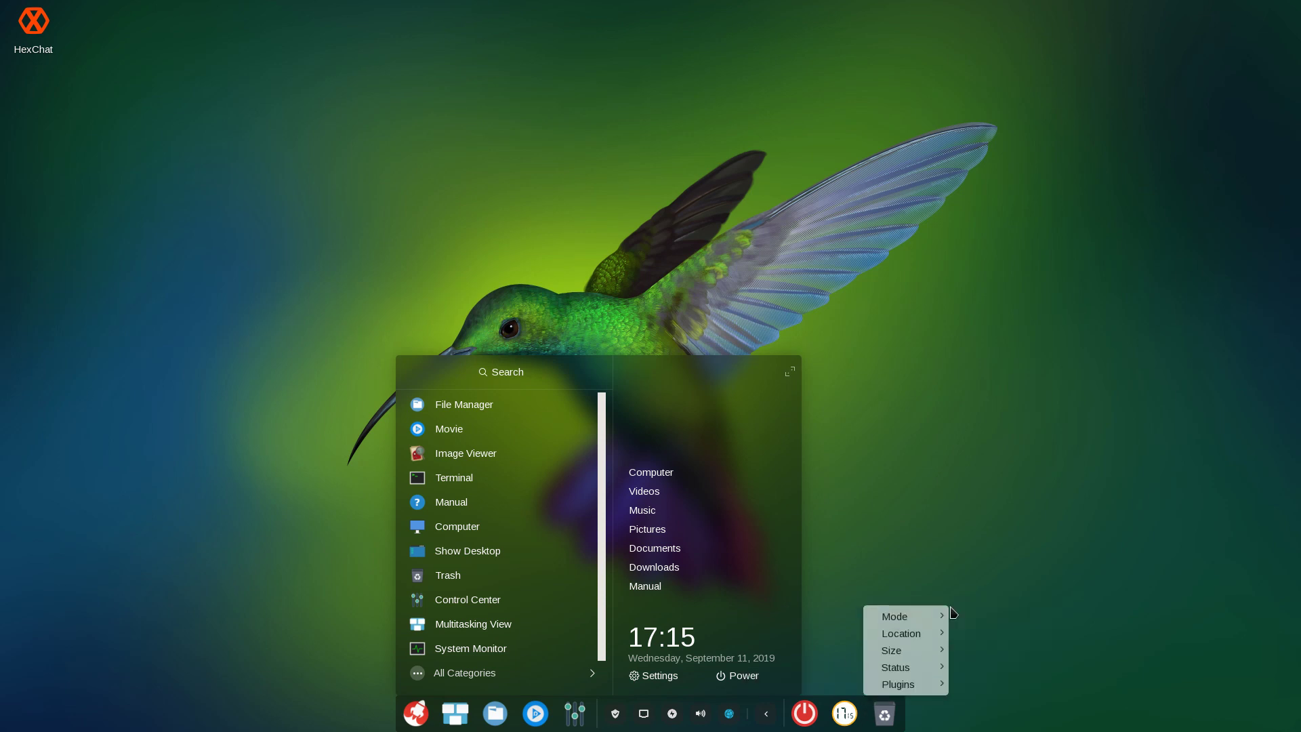
mouse_move(922, 617)
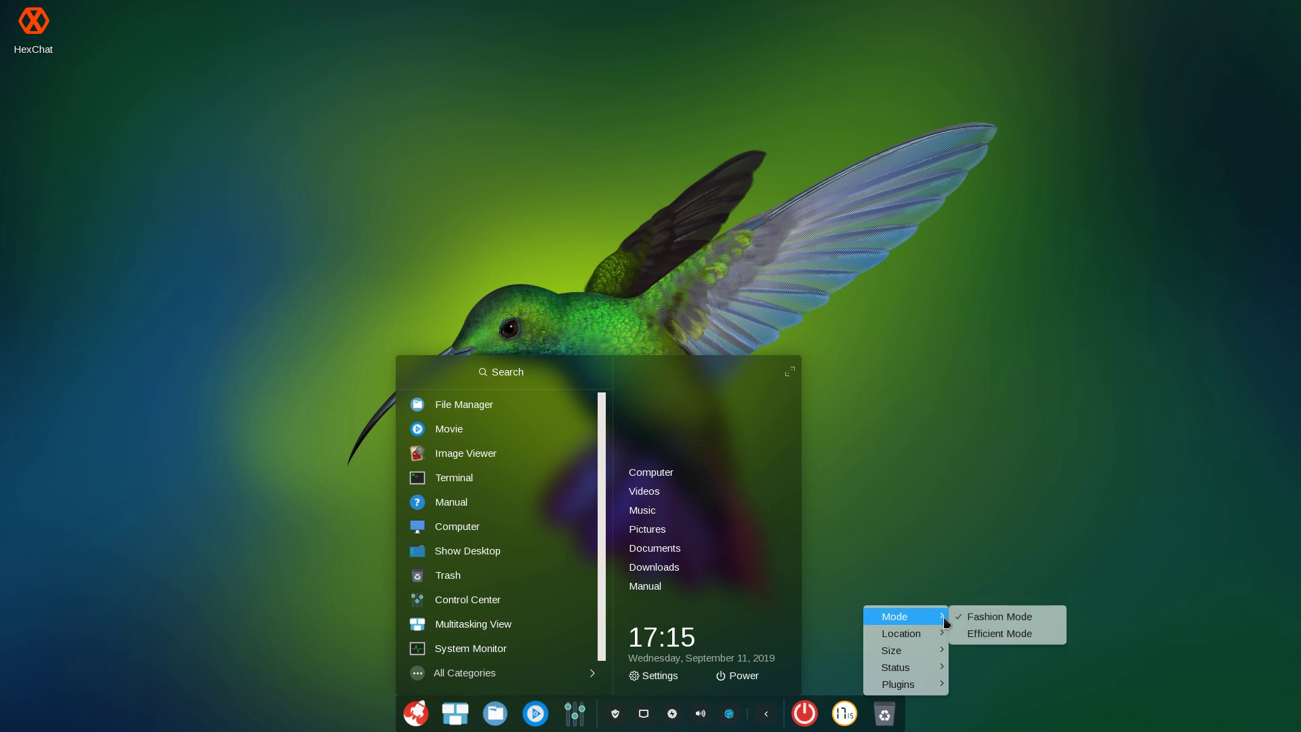
left_click(979, 633)
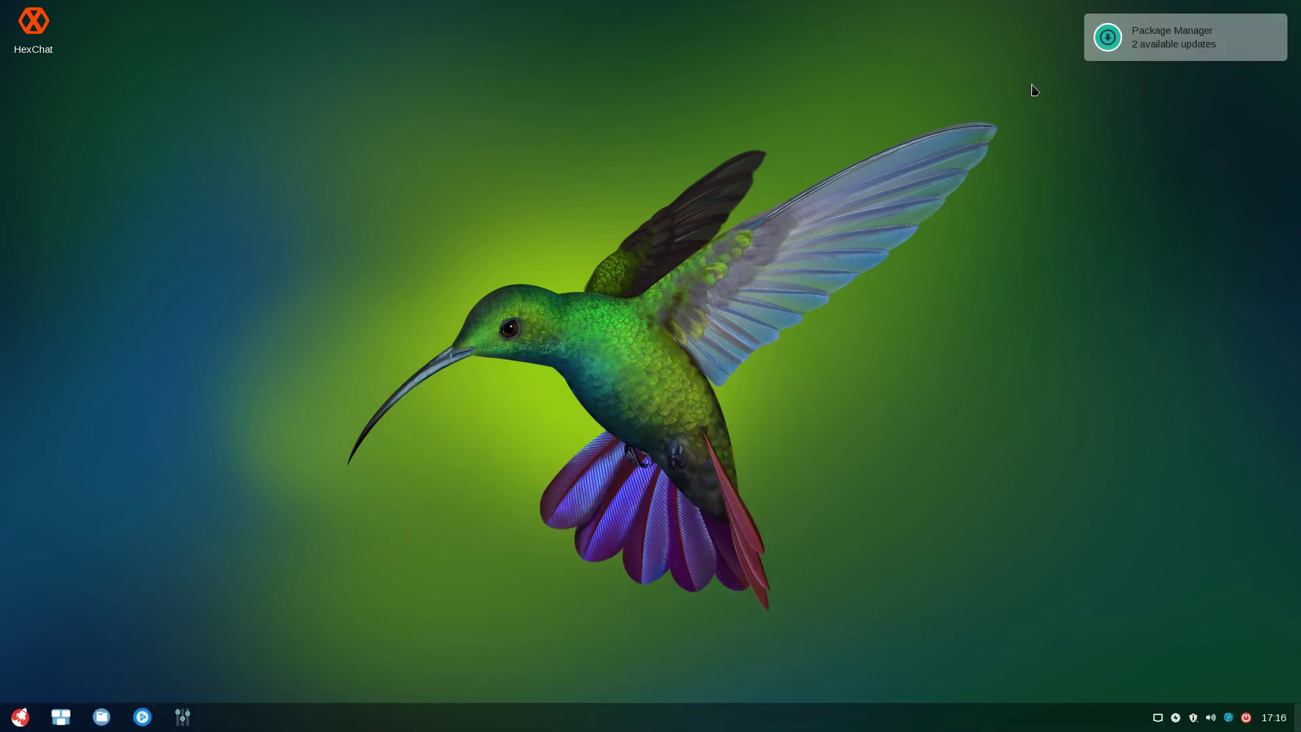
Expand the launcher to full screen, then switch the dock back to Fashion Mode
left_click(17, 723)
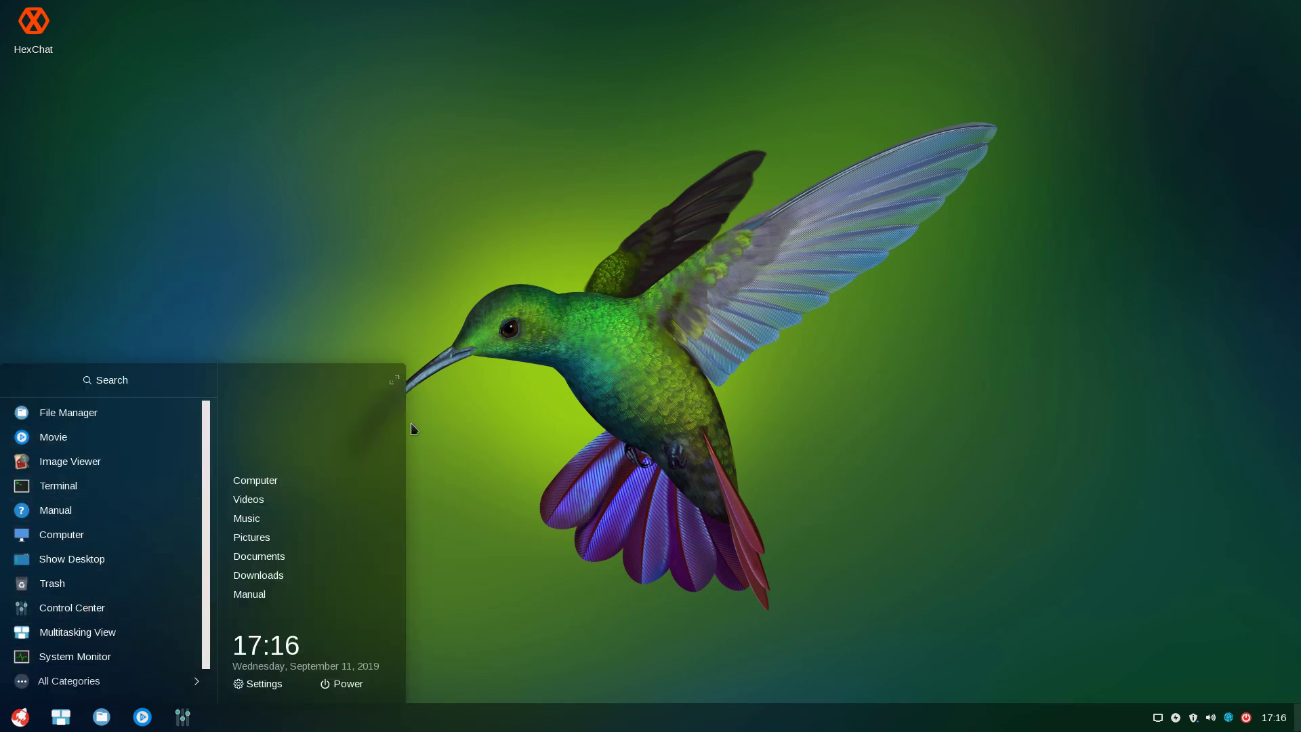
left_click(393, 379)
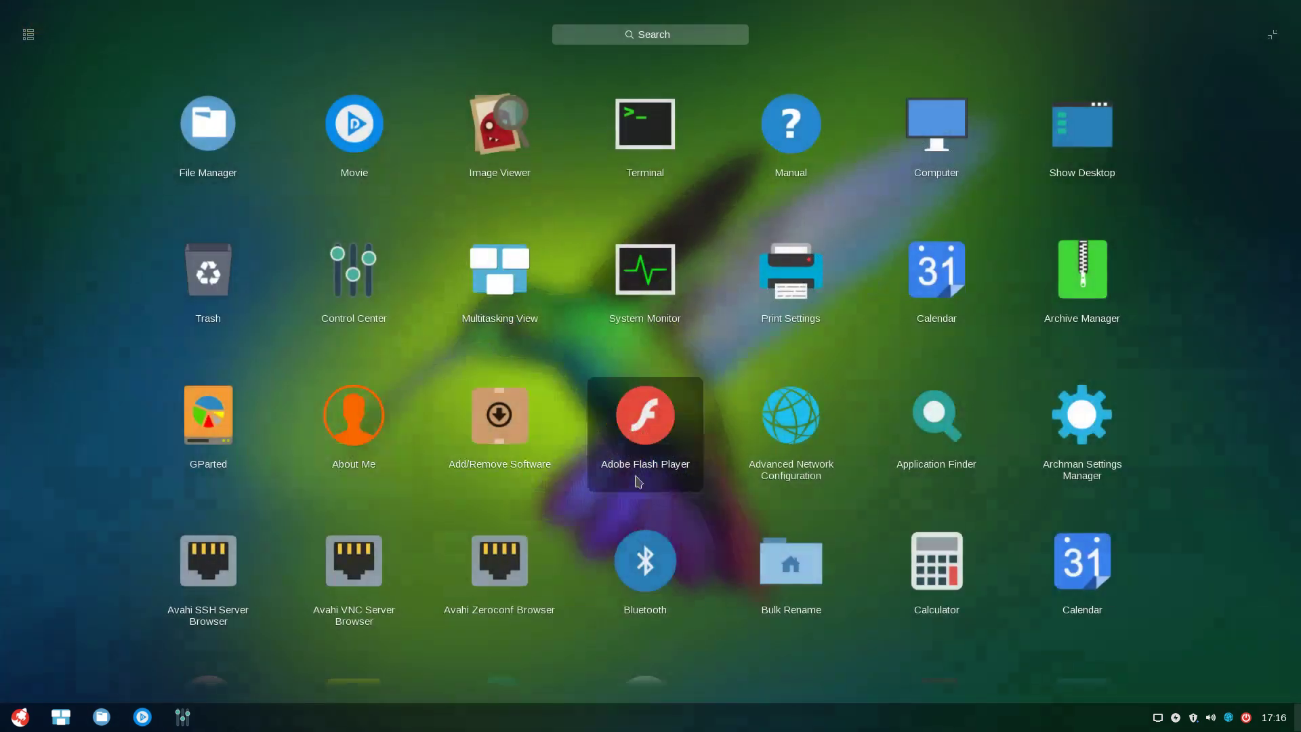
right_click(882, 712)
mouse_move(938, 622)
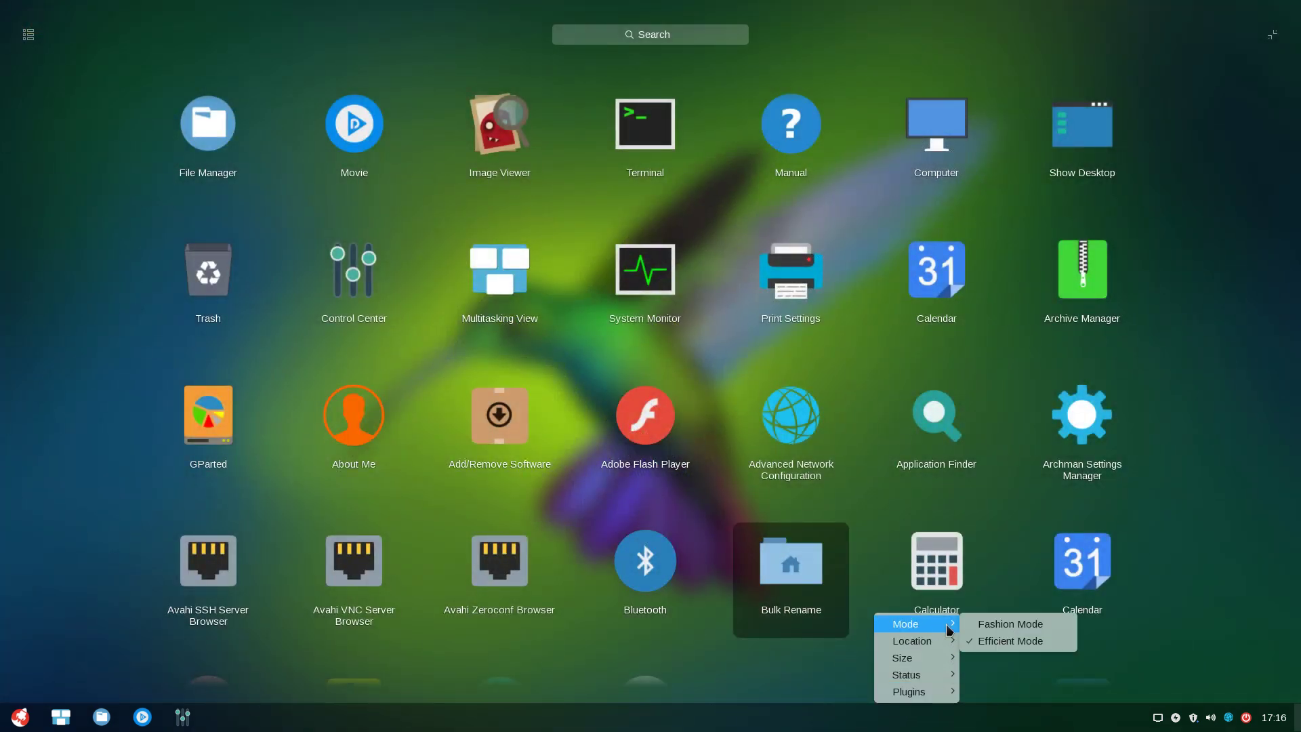
left_click(995, 624)
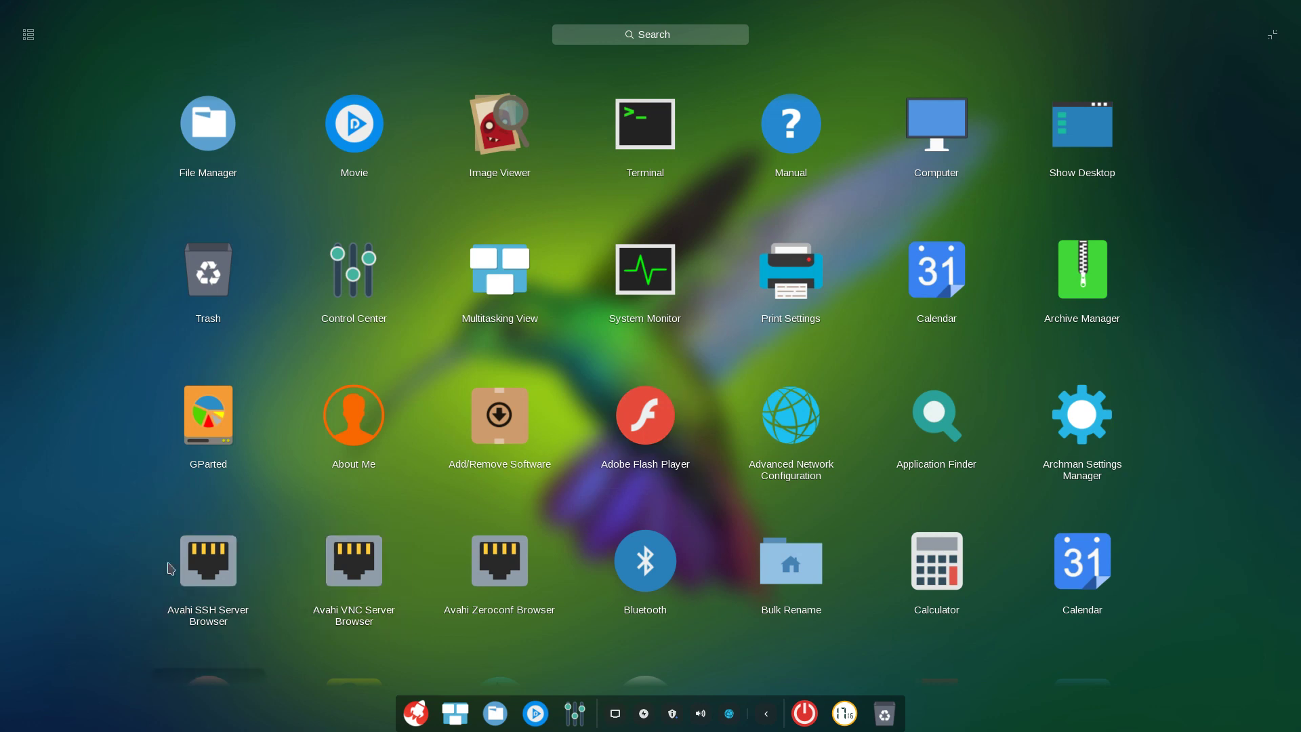
left_click(76, 416)
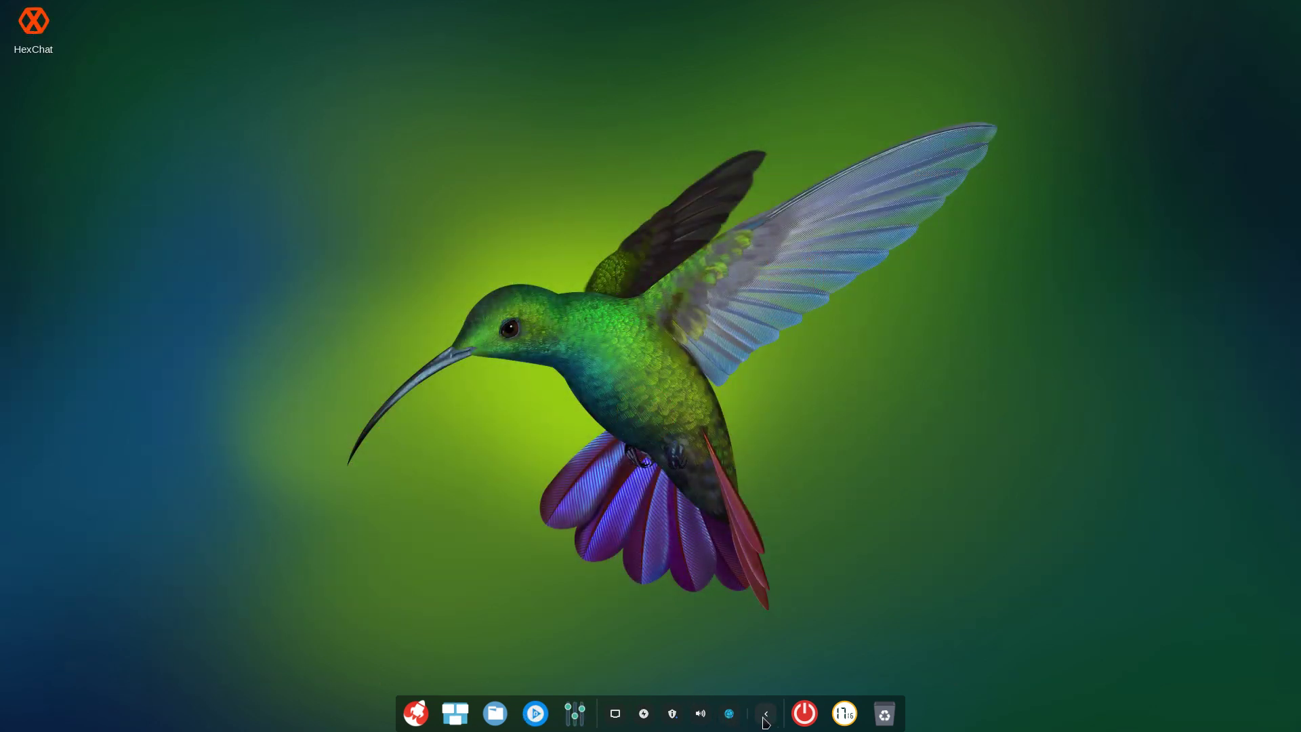
Look over the network options and the dock menu's Location and Size choices
right_click(727, 720)
right_click(745, 729)
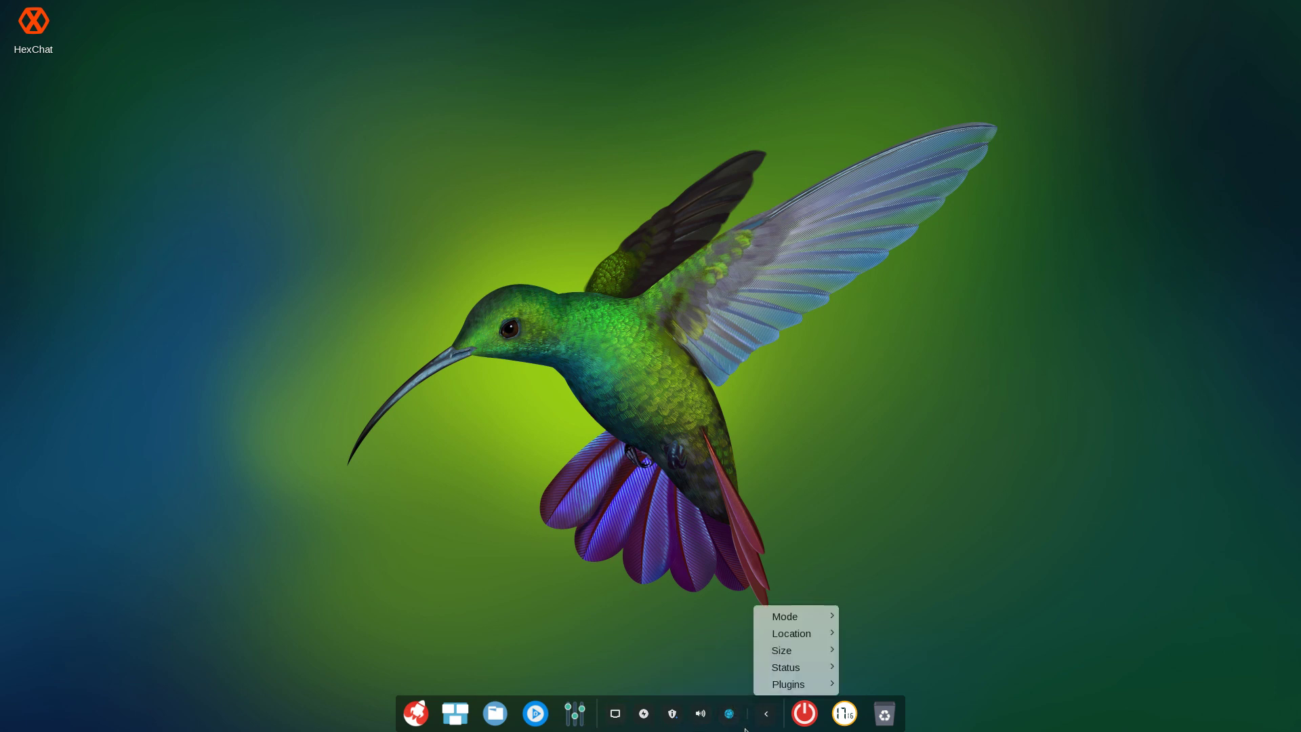
mouse_move(803, 630)
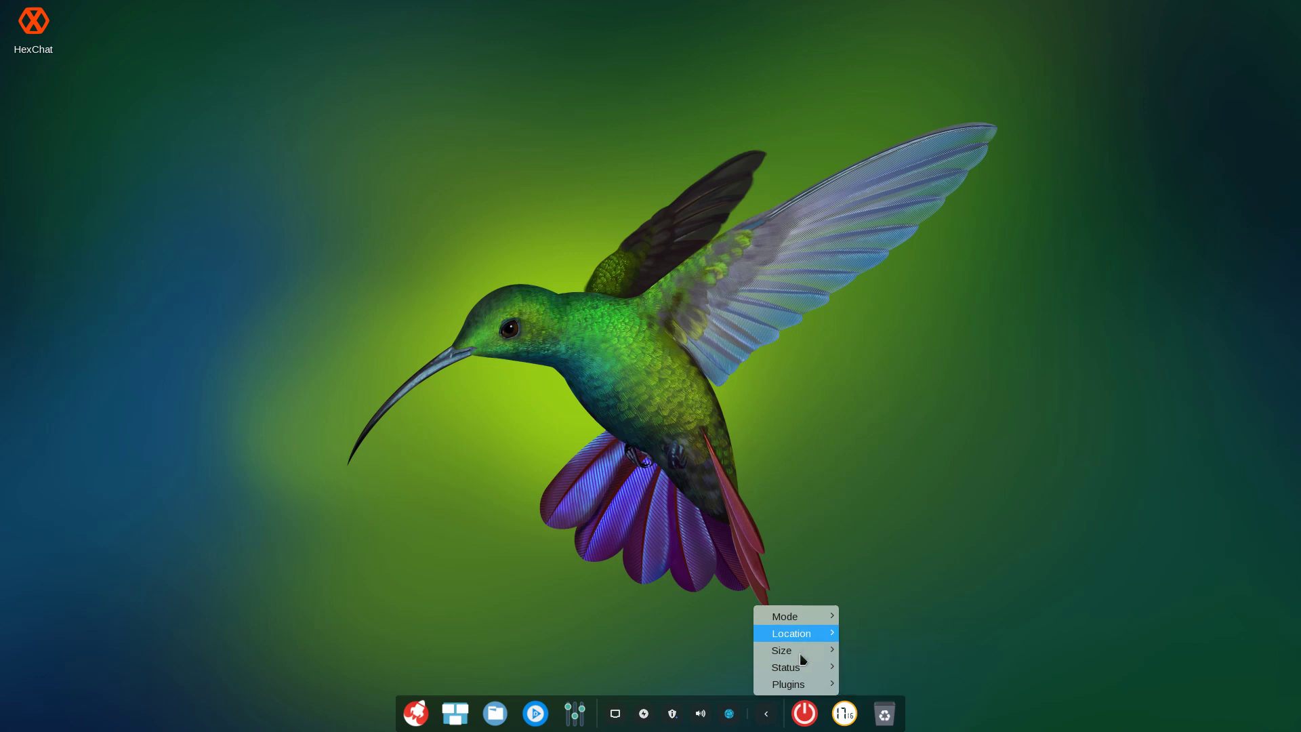
mouse_move(786, 651)
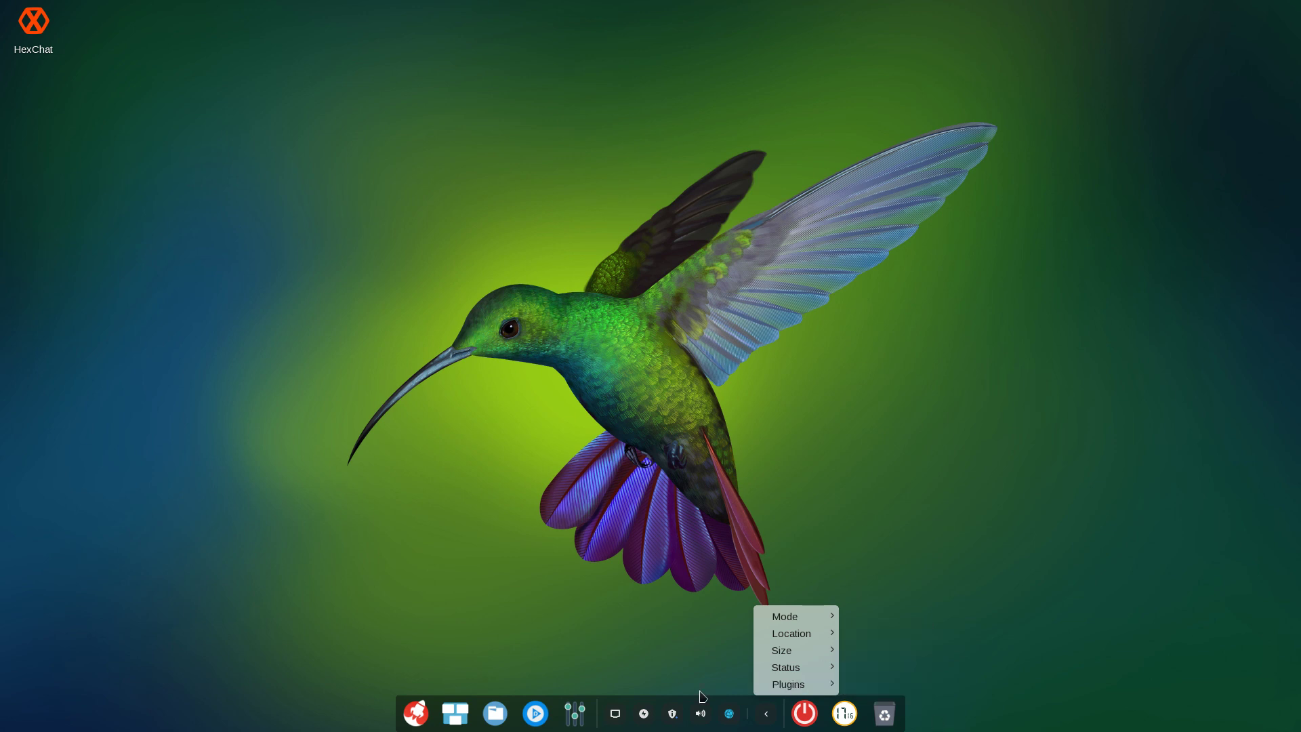
left_click(510, 668)
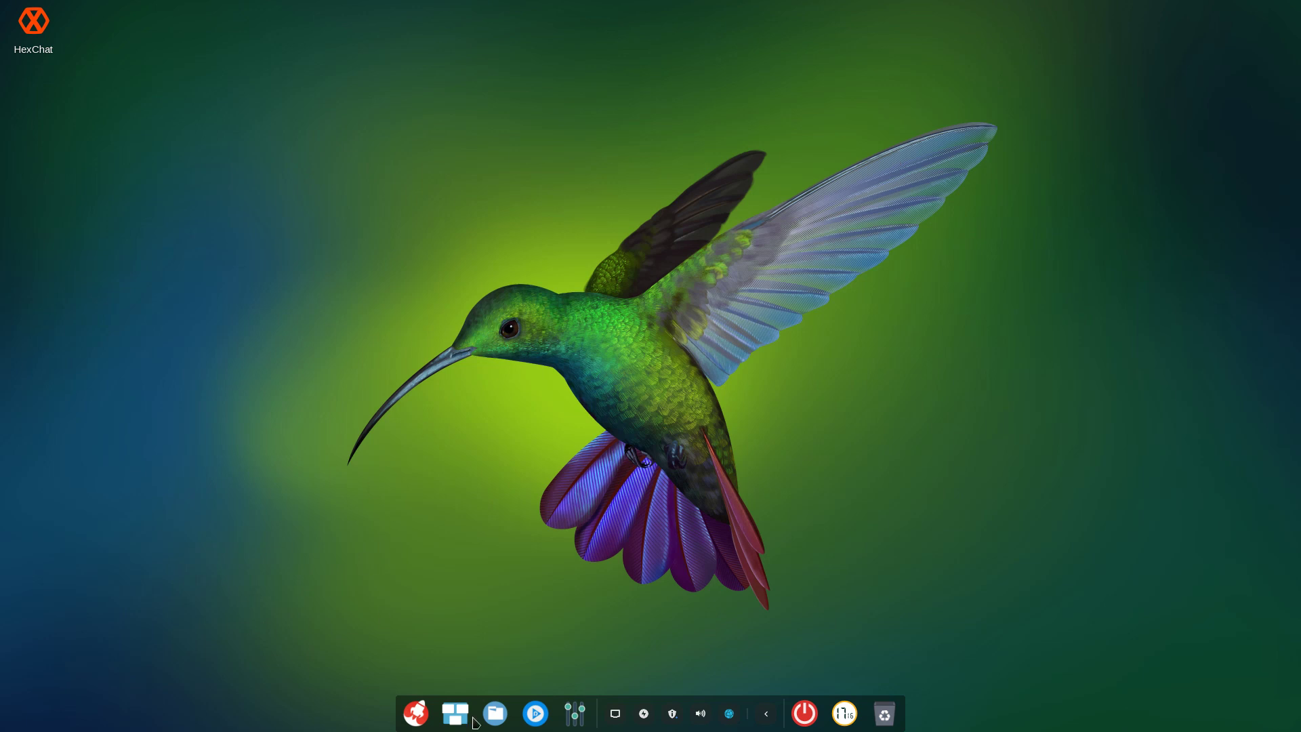
Log out of the Deepin session from the power screen
left_click(416, 713)
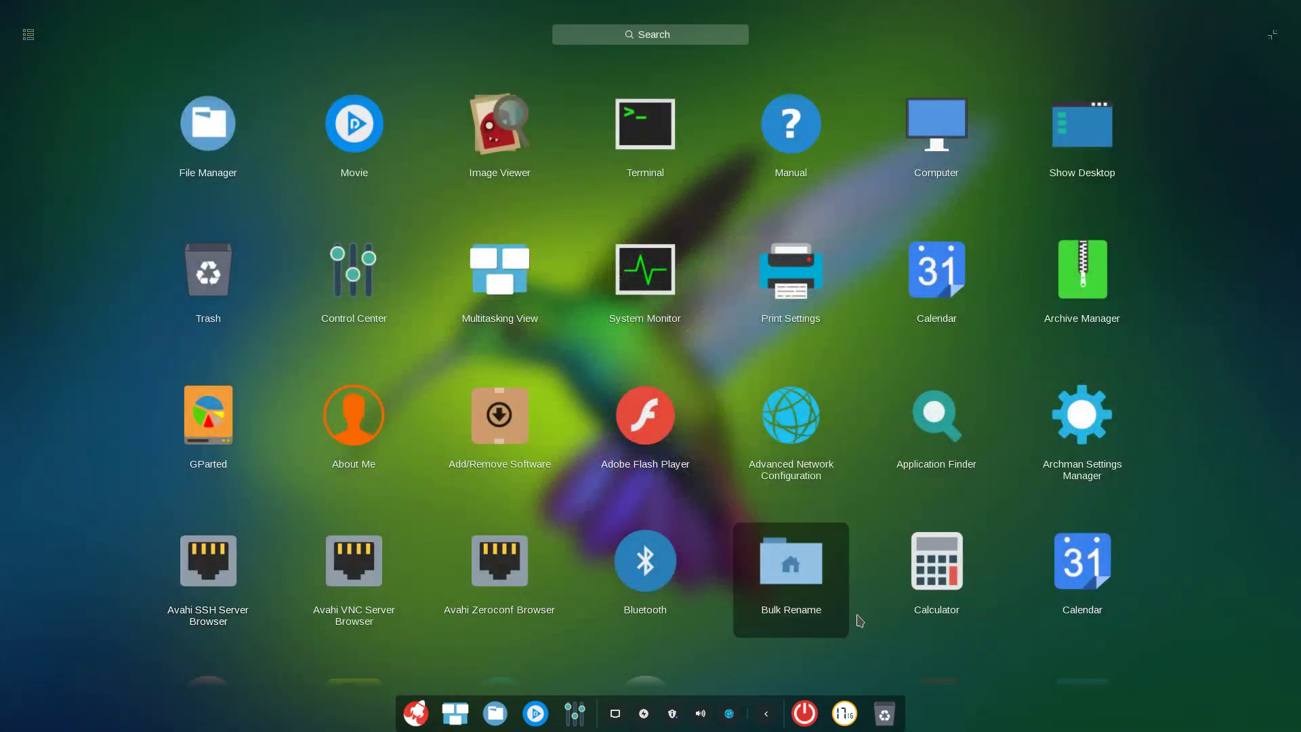
left_click(804, 713)
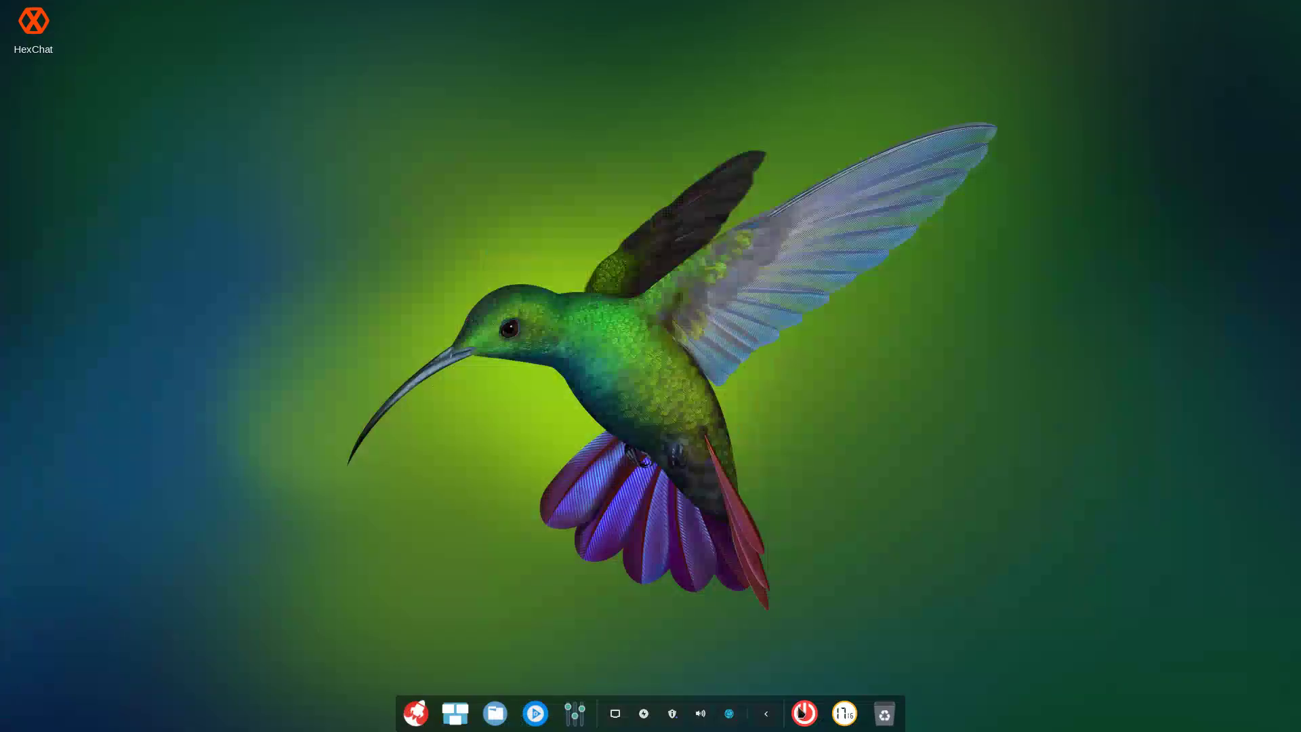
left_click(804, 715)
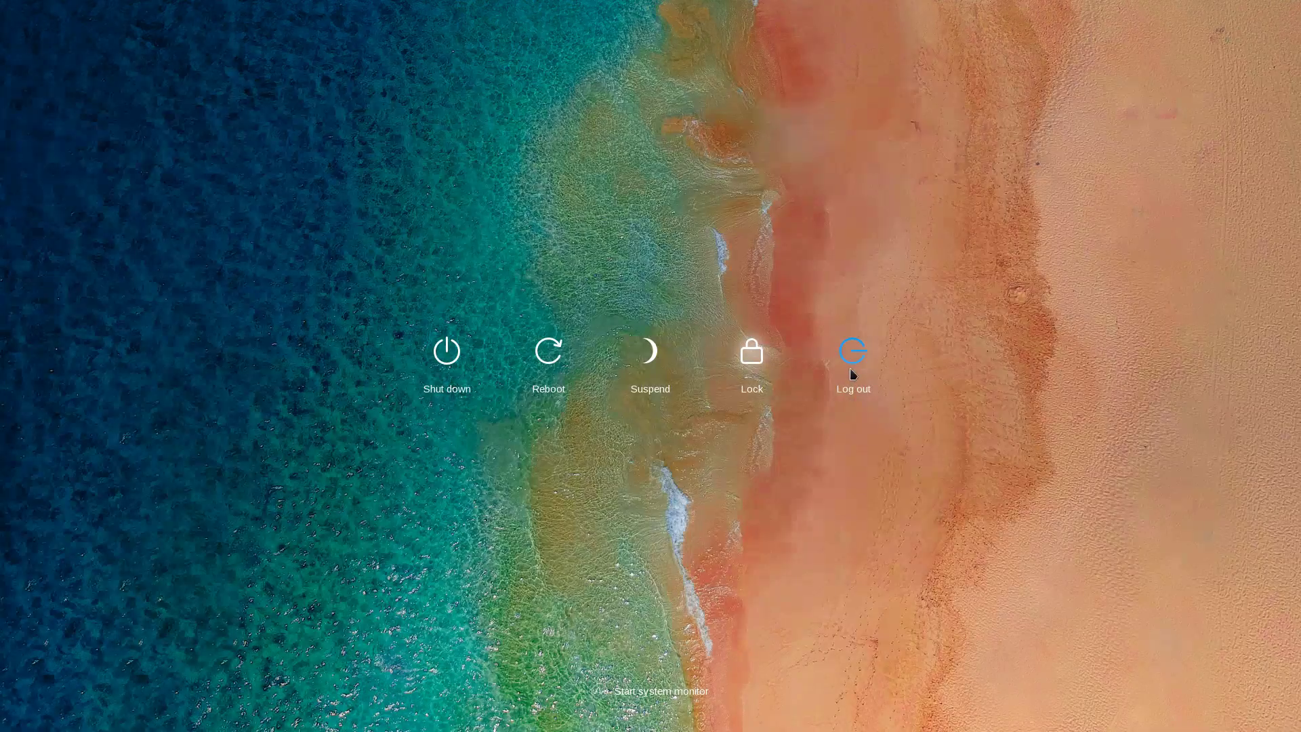
left_click(851, 366)
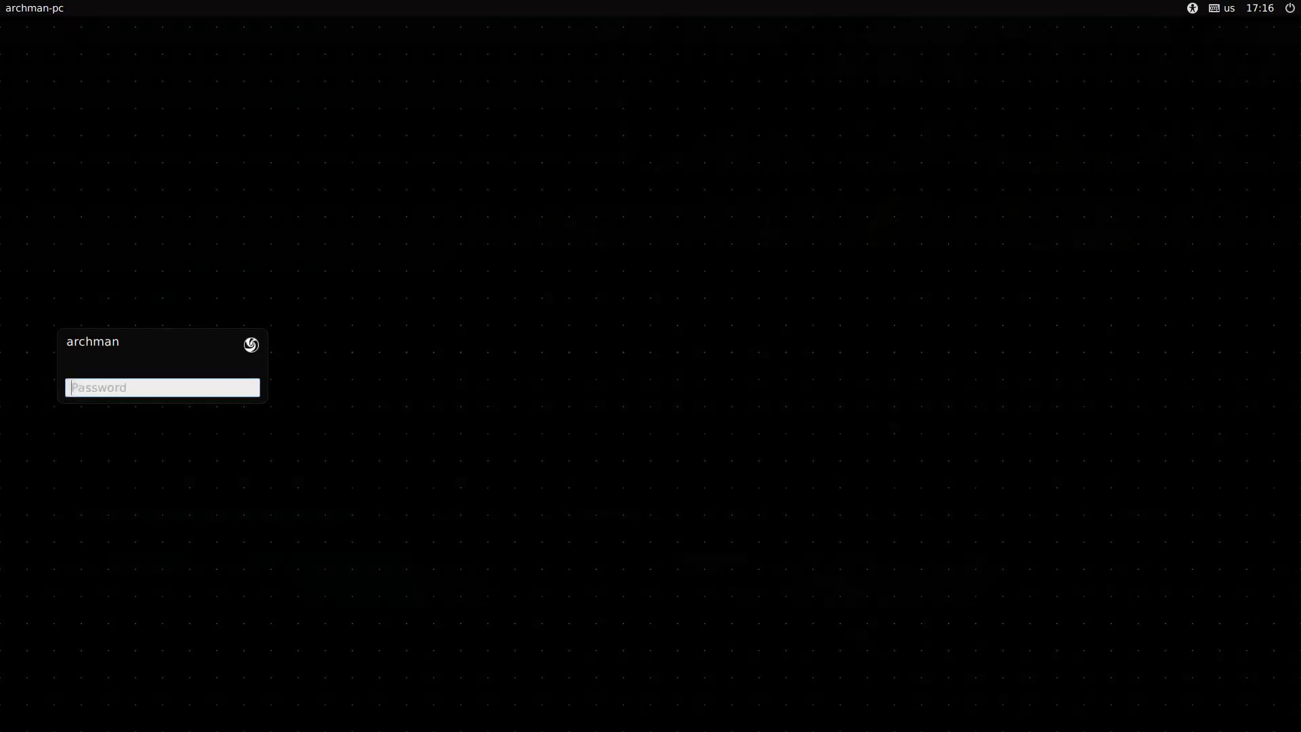